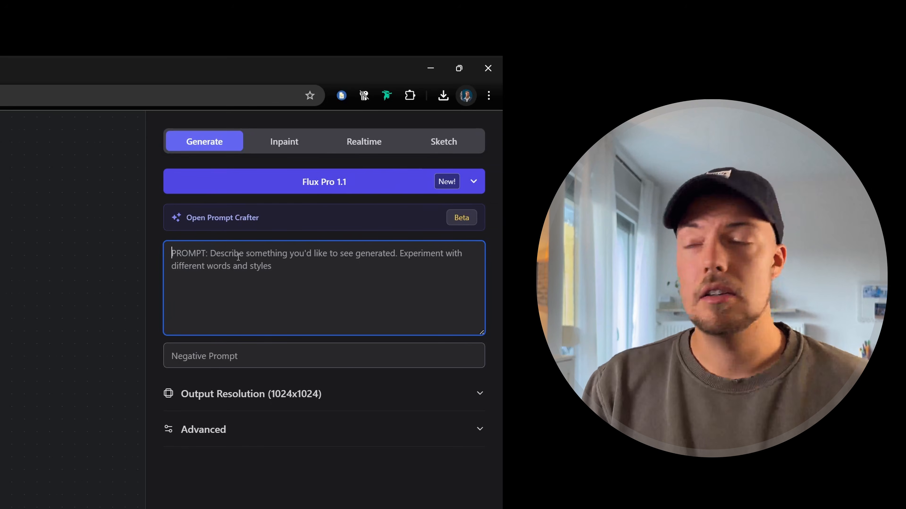
click(333, 188)
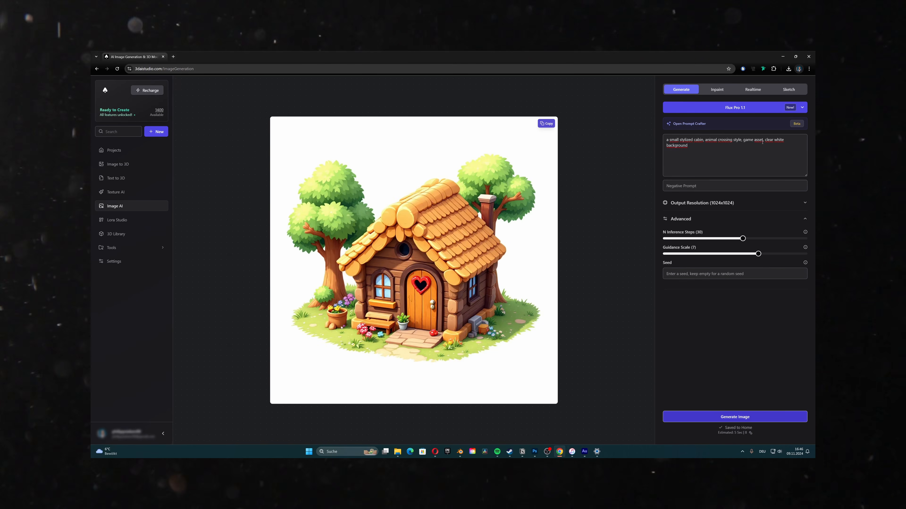
drag(760, 140, 709, 142)
click(708, 142)
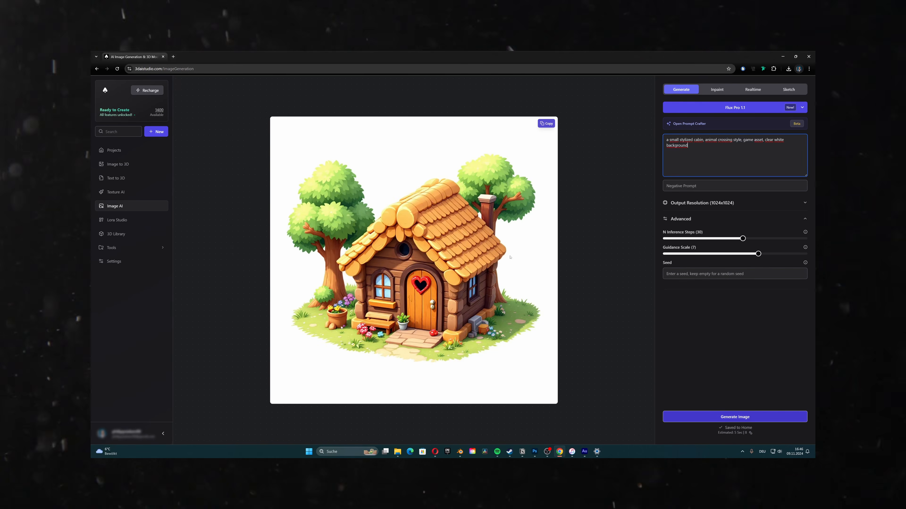
click(594, 293)
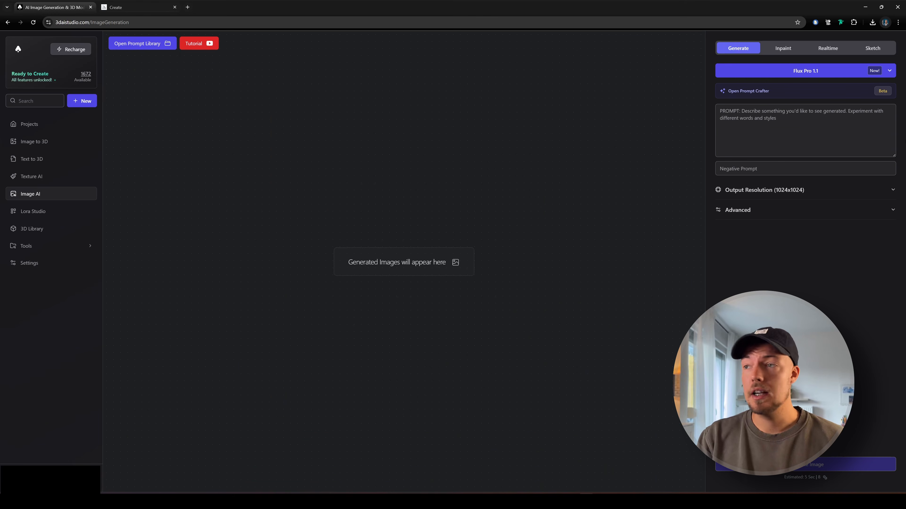
Enter the image prompt "yoda, full body shot, green feet, white background, t-pose"
click(808, 150)
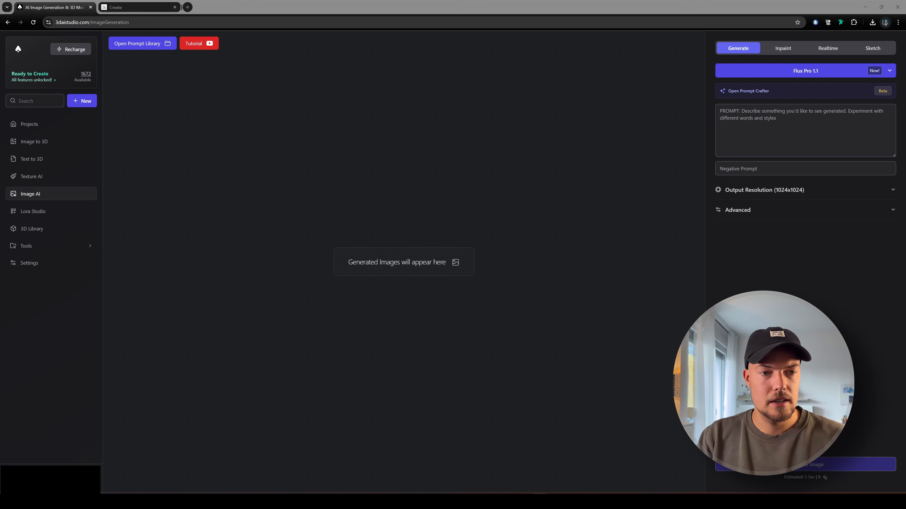
click(771, 141)
text(yoda, full body shot, green feet, white background, t-pose)
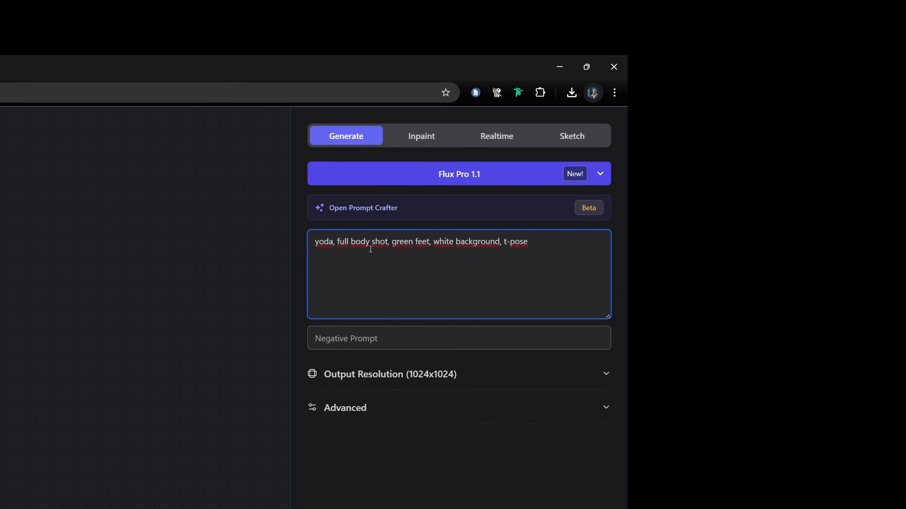
drag(344, 243, 417, 244)
click(522, 258)
drag(548, 249, 313, 244)
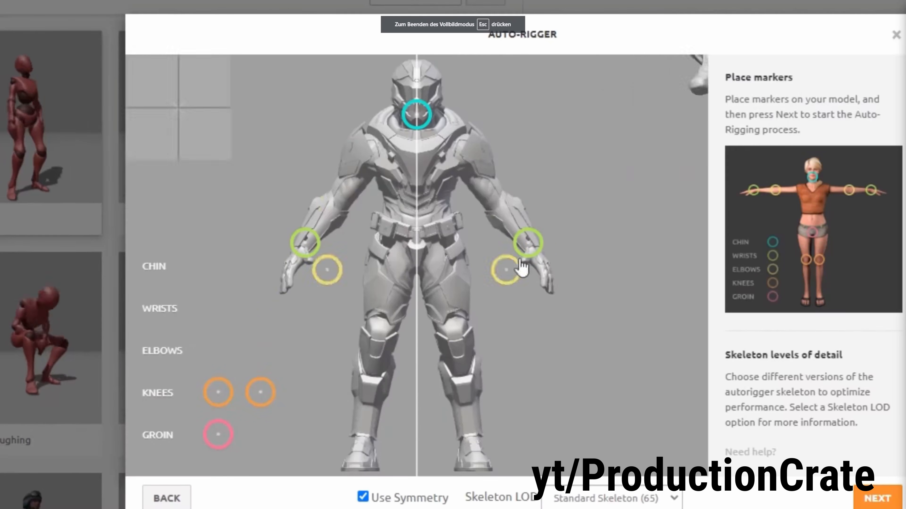
Place the groin marker at the armored character's pelvis in the Auto-Rigger
mouse_move(216, 432)
mouse_down()
mouse_move(410, 283)
mouse_move(414, 248)
mouse_up()
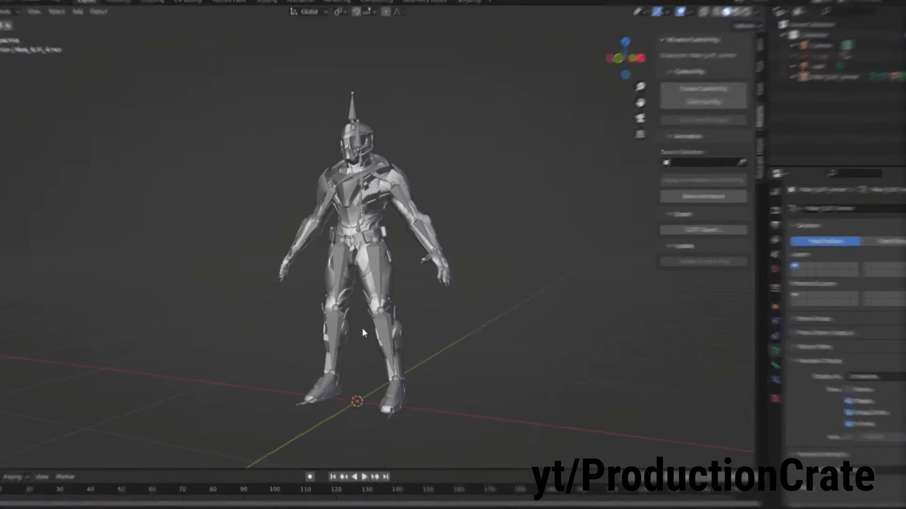
middle_drag(363, 332, 261, 351)
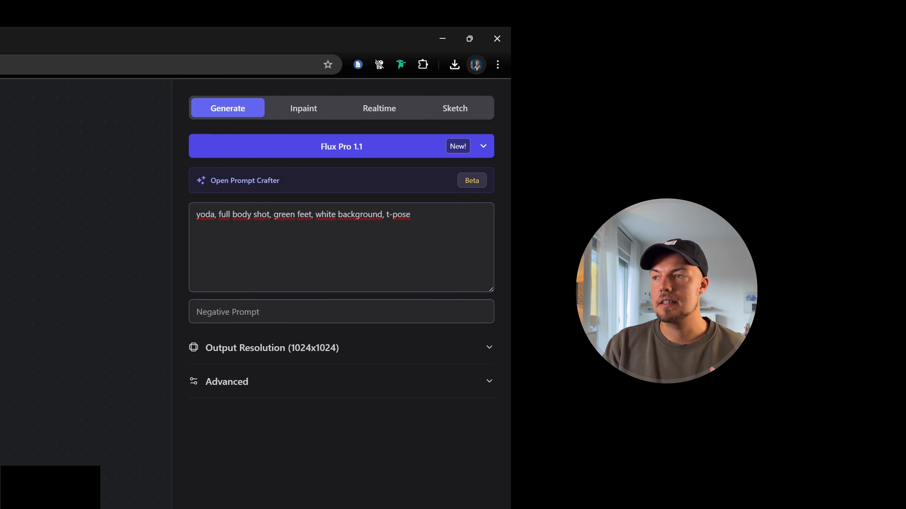
Expand the output resolution choices and the advanced generation settings, and copy the entire prompt
click(269, 349)
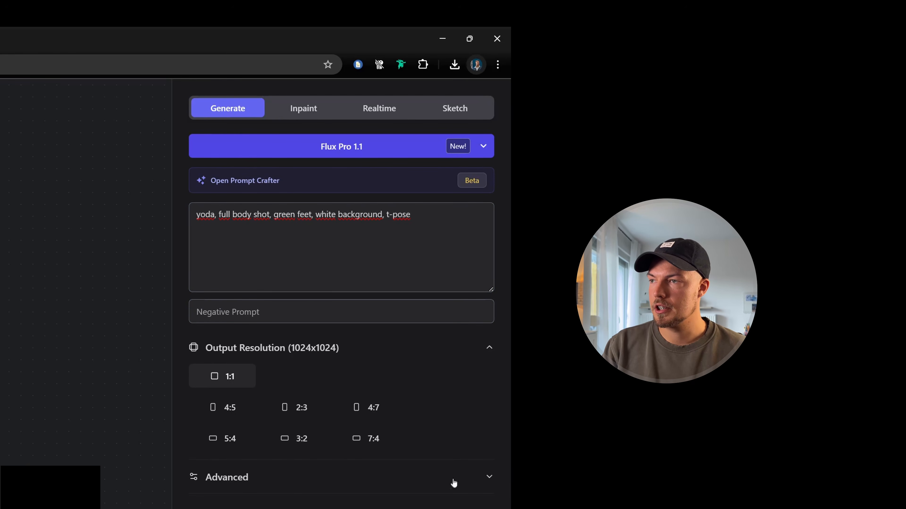
click(489, 477)
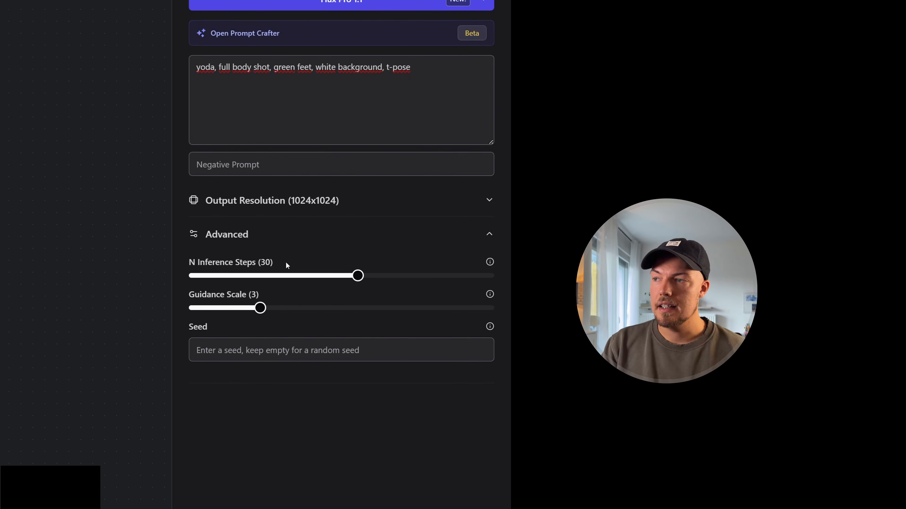
drag(417, 74, 193, 69)
key(ctrl+c)
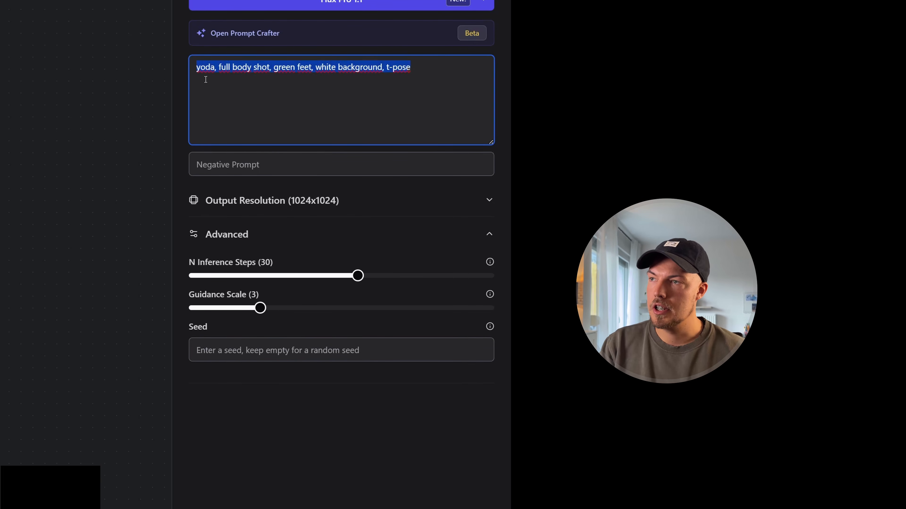
click(262, 73)
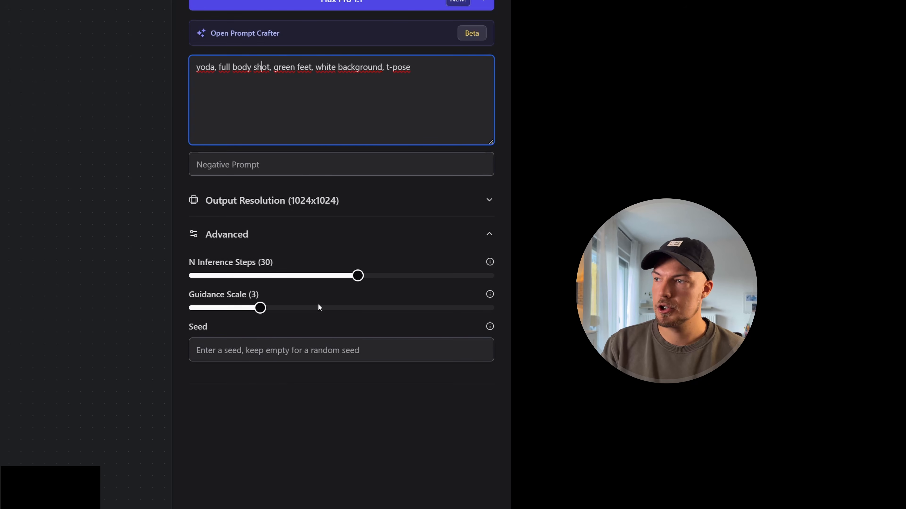
Set the guidance scale to 7, leave the seed empty and generate the Yoda image
drag(253, 263, 267, 266)
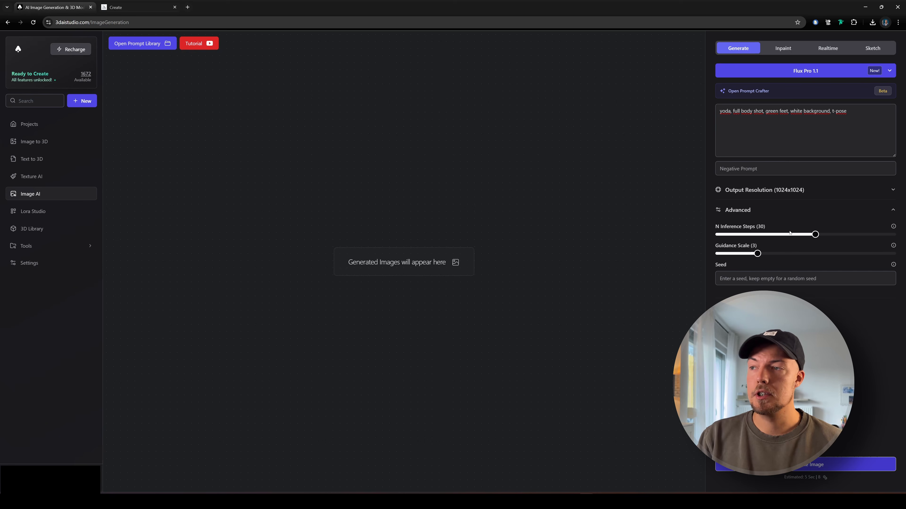
click(746, 278)
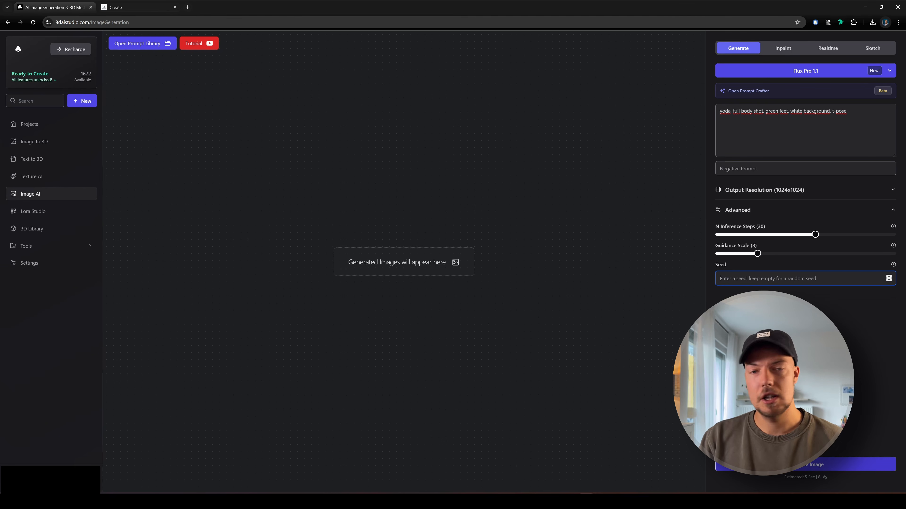
click(753, 310)
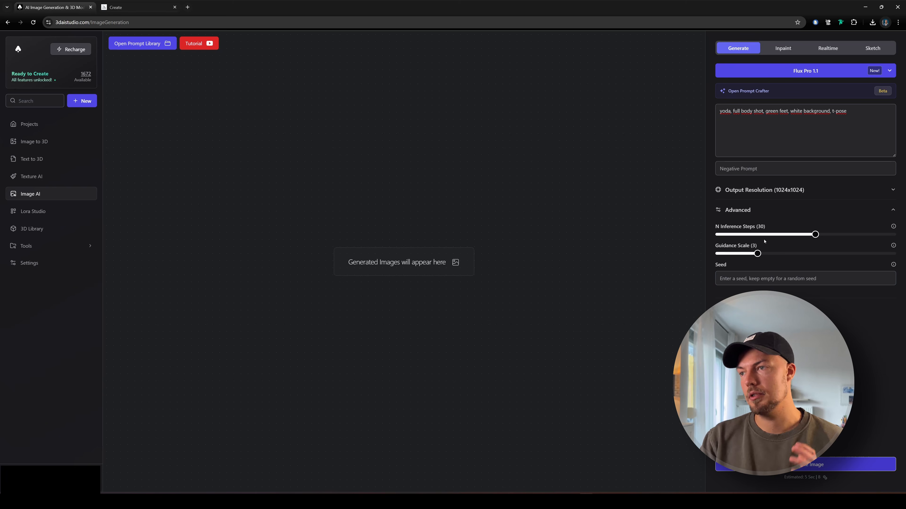
drag(757, 253, 834, 254)
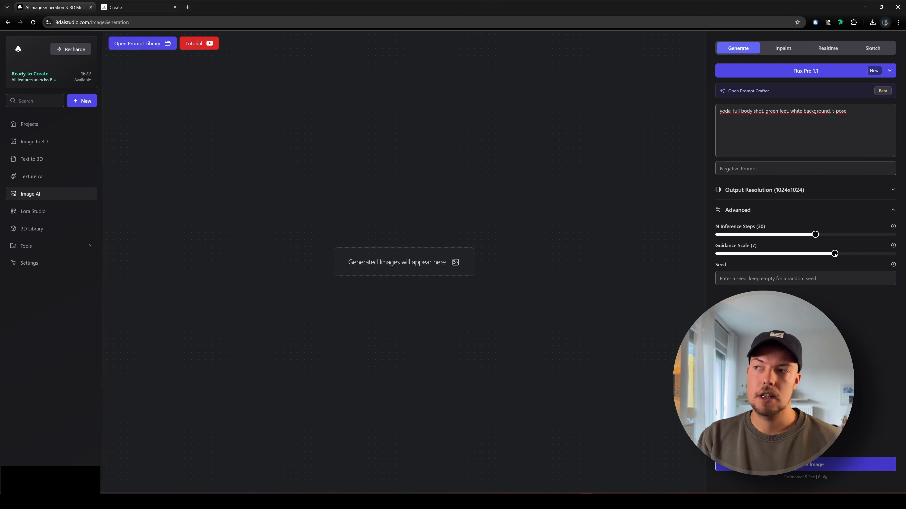
click(818, 469)
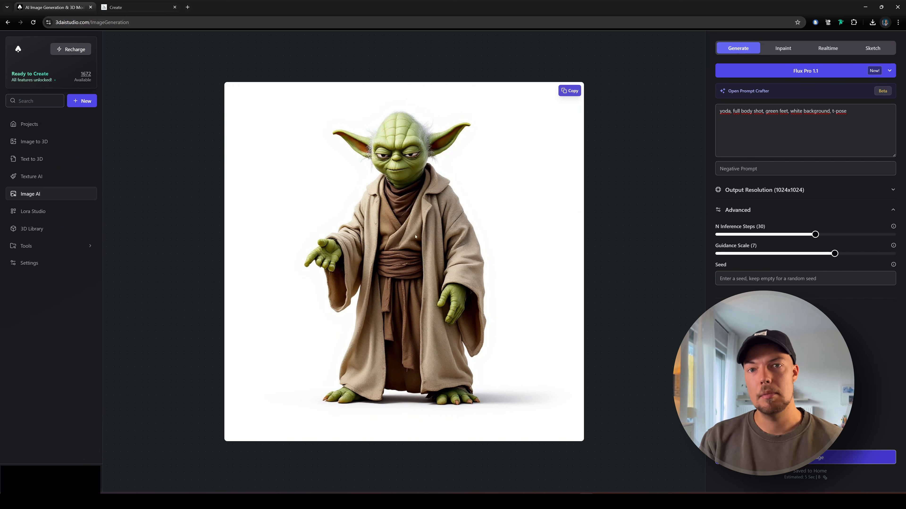
Check the saved Yoda image in the projects overview and look through its pages
click(36, 127)
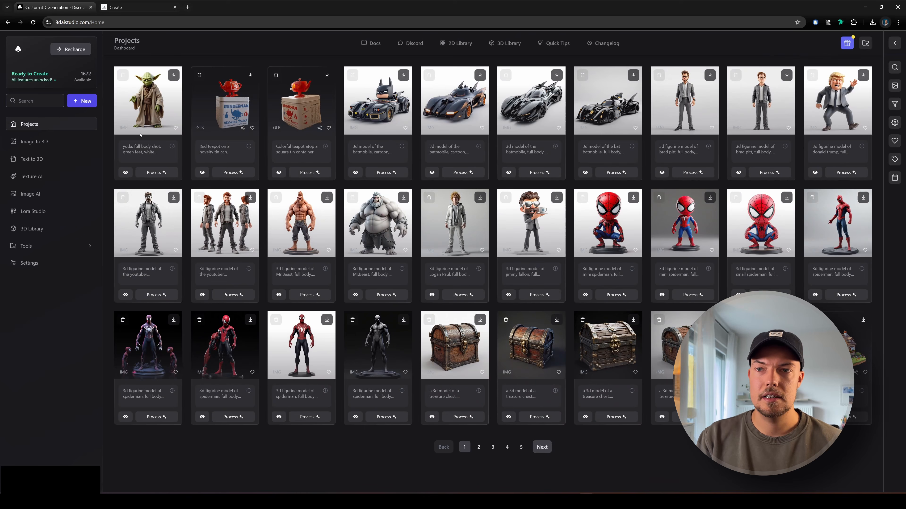
click(545, 450)
click(442, 448)
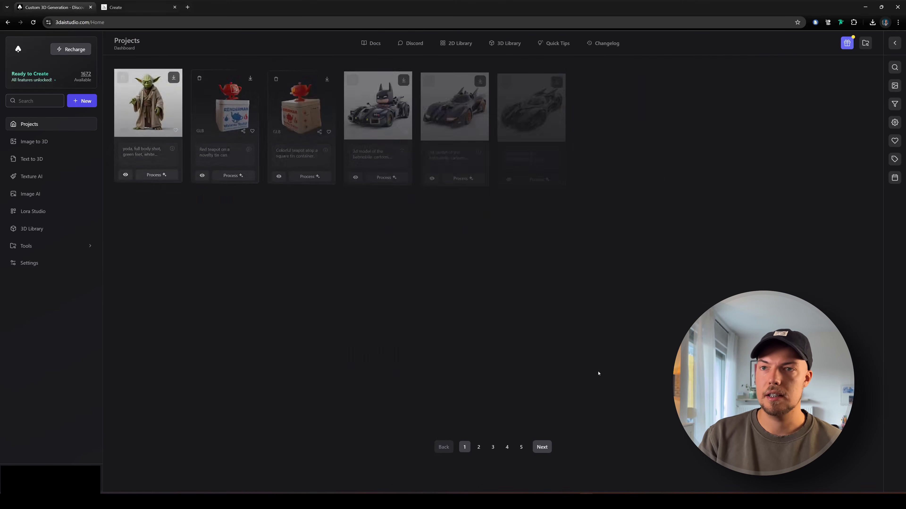
Return to Image AI, paste the copied Yoda prompt and generate another image with guidance scale 8
click(26, 195)
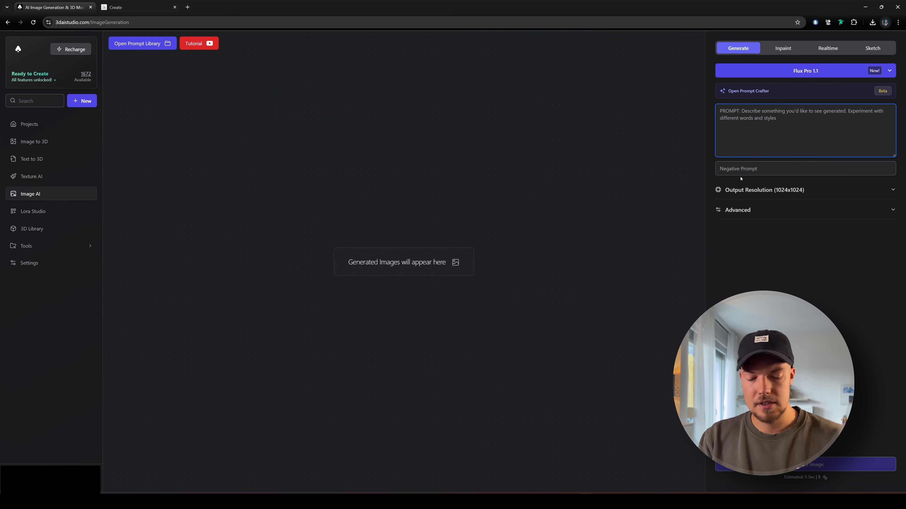
key(ctrl+v)
click(797, 464)
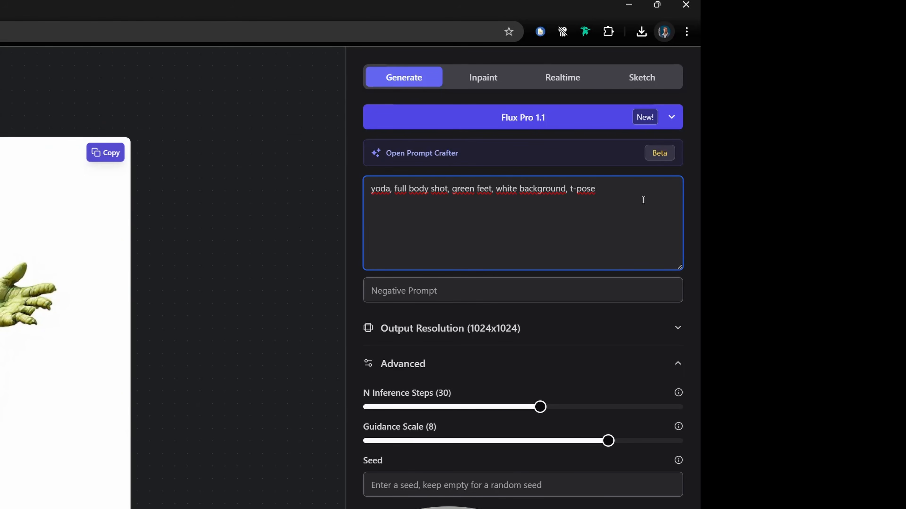
Extend the prompt with ", front view, arms spread apart" and generate a new Yoda image
text(, front view, arms spread apart)
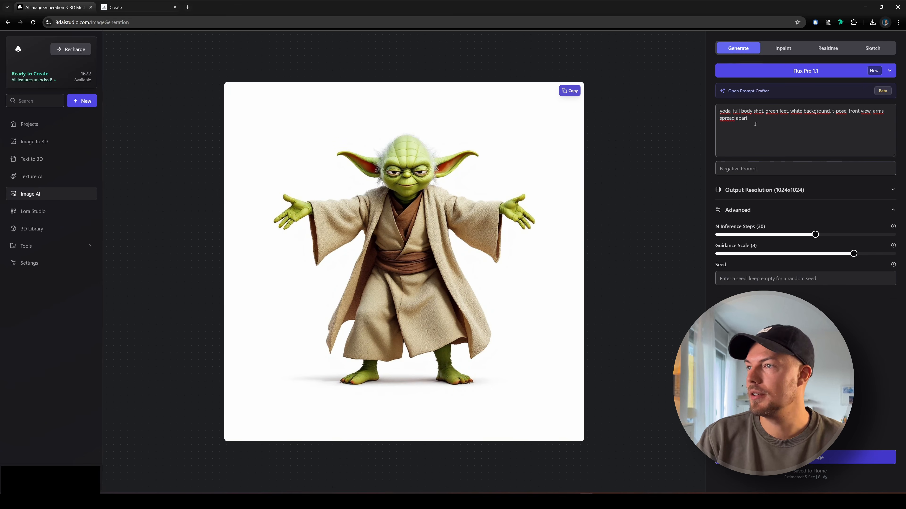
drag(872, 111, 856, 123)
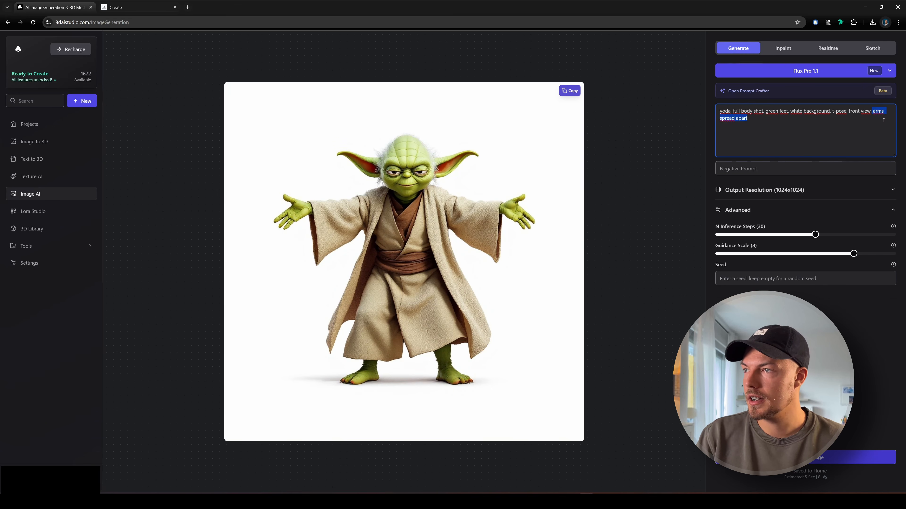
click(831, 130)
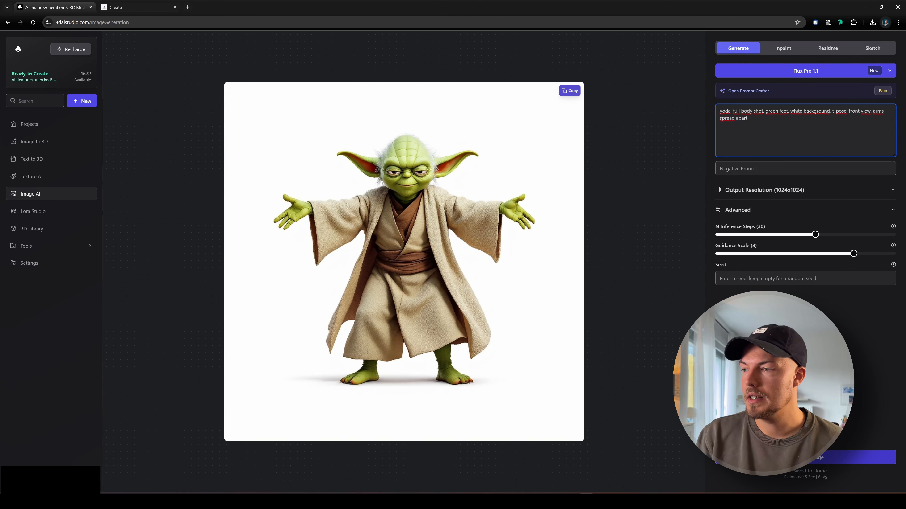
drag(824, 471, 804, 471)
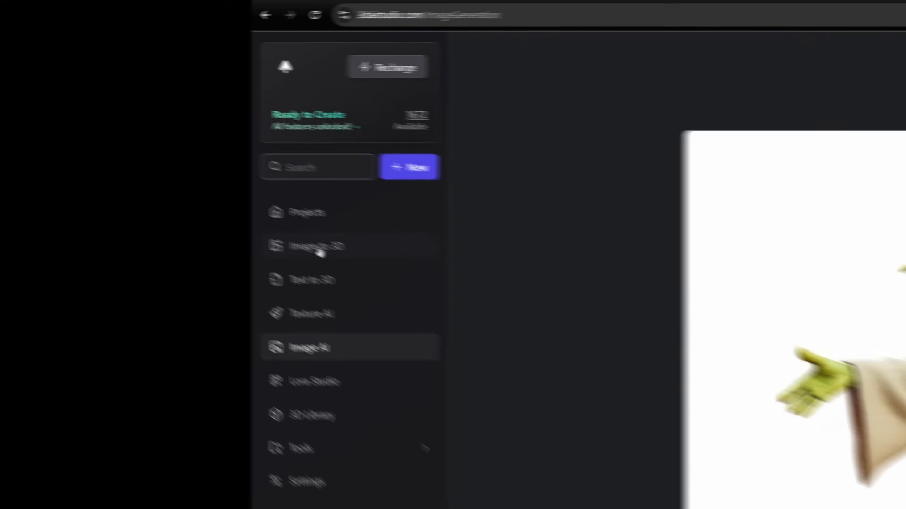
Open the Image to 3D generator and review the available AI models
click(34, 142)
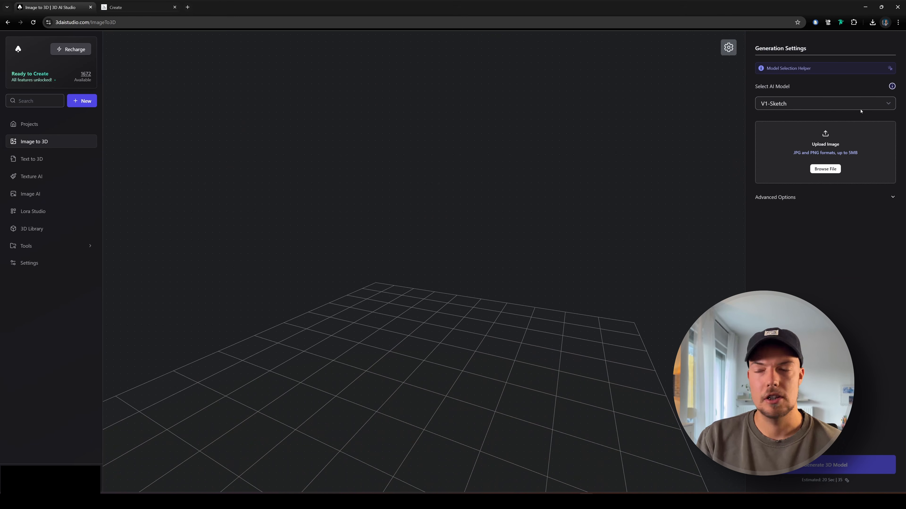
click(786, 104)
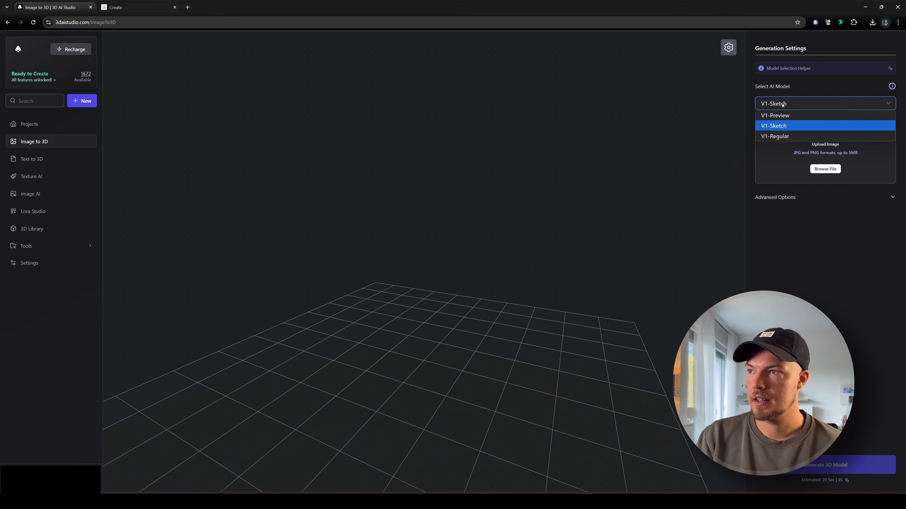
click(794, 104)
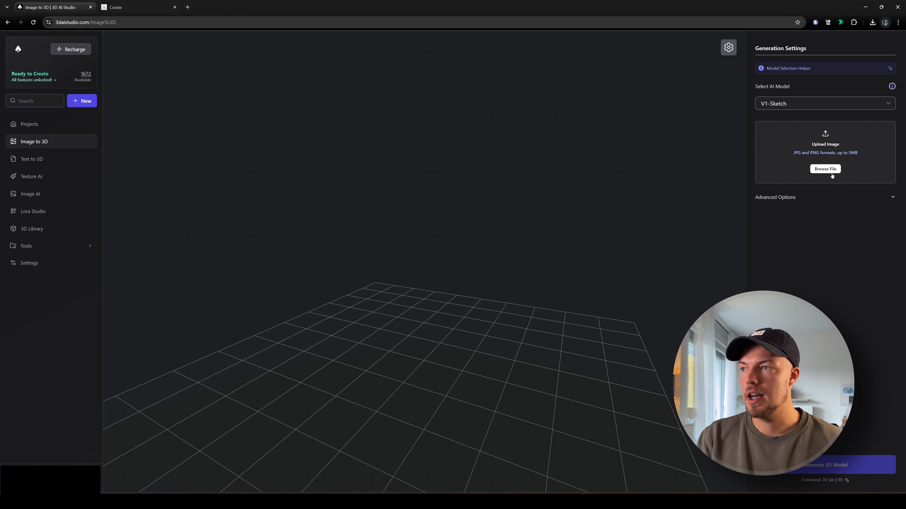
click(34, 124)
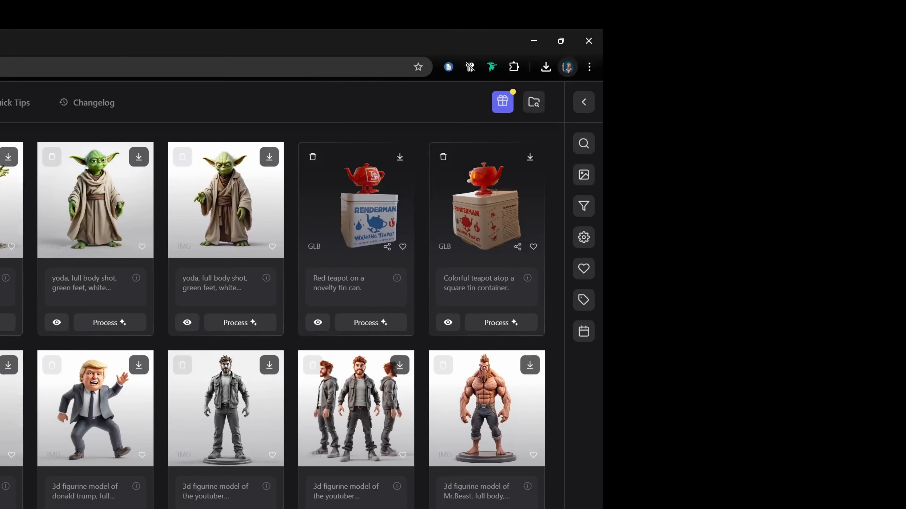
click(860, 199)
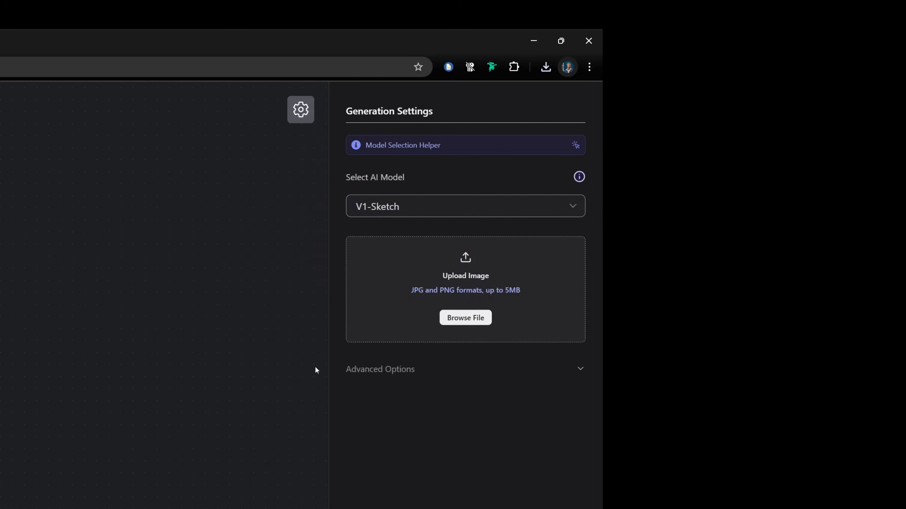
click(475, 321)
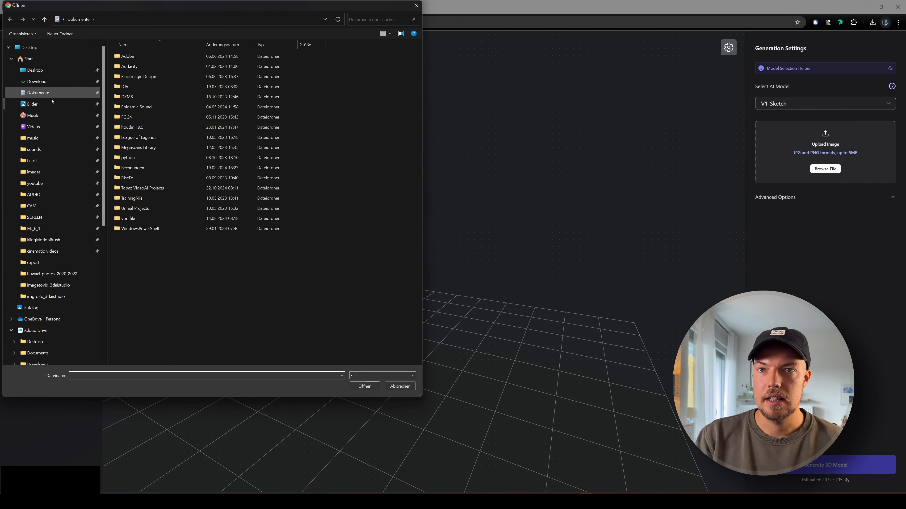
click(37, 82)
click(144, 82)
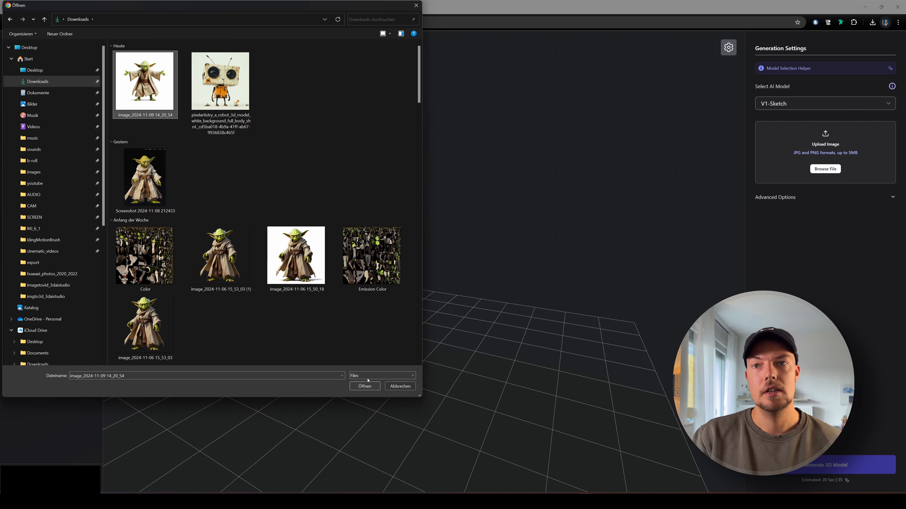
click(364, 387)
Choose the V1-Sketch AI model and generate the 3D model from the uploaded Yoda image
click(806, 104)
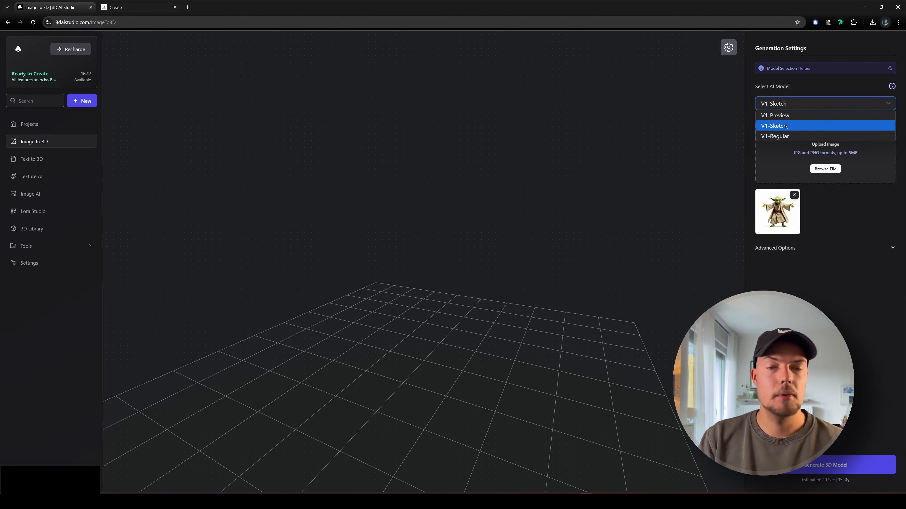
click(787, 126)
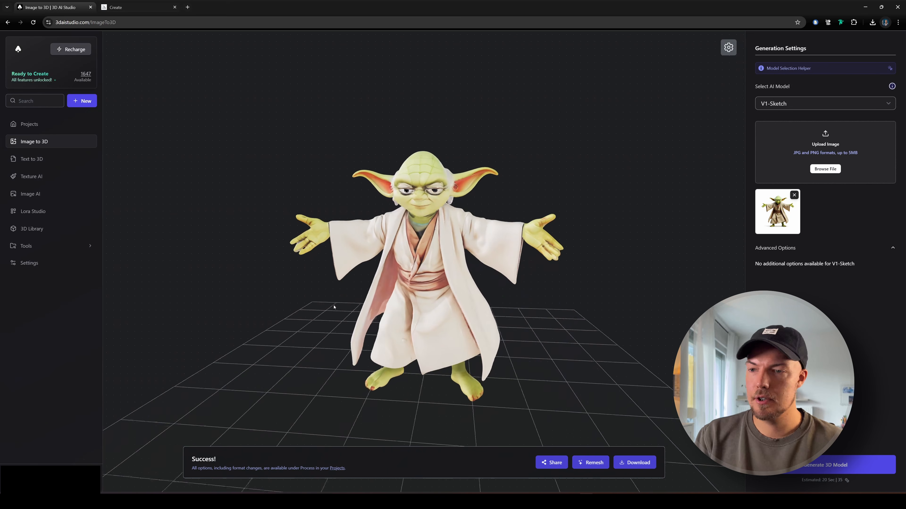
click(774, 104)
click(773, 105)
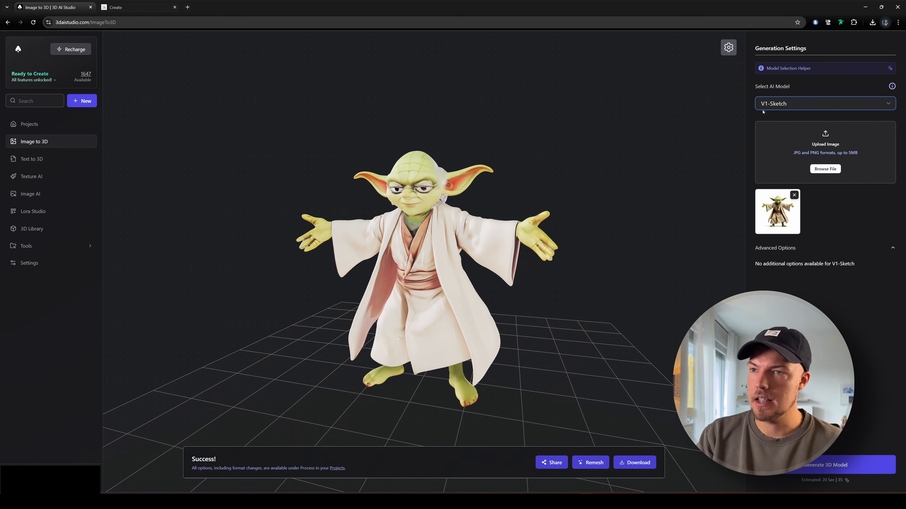
Inspect the generated Yoda model from the front, sides and back at different distances, and check the Projects dashboard
click(341, 276)
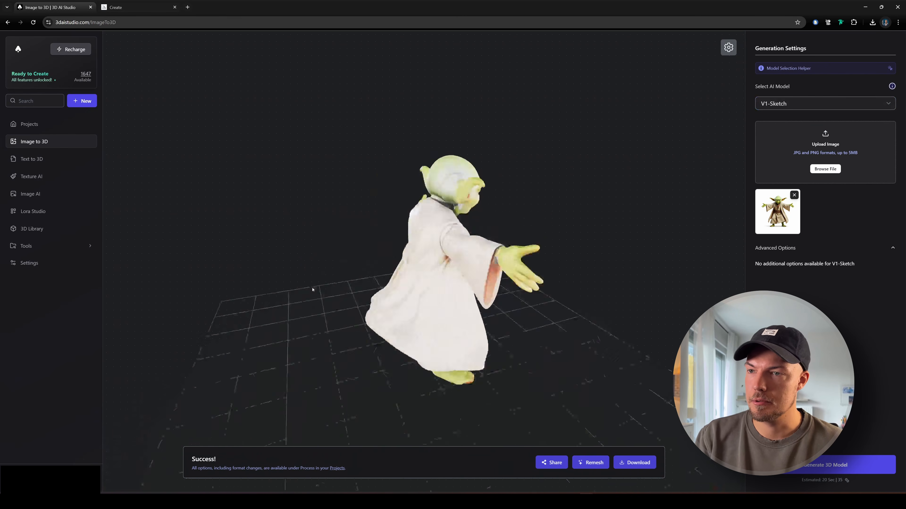
scroll(410, 300, up, 3)
drag(578, 331, 391, 302)
drag(510, 355, 534, 310)
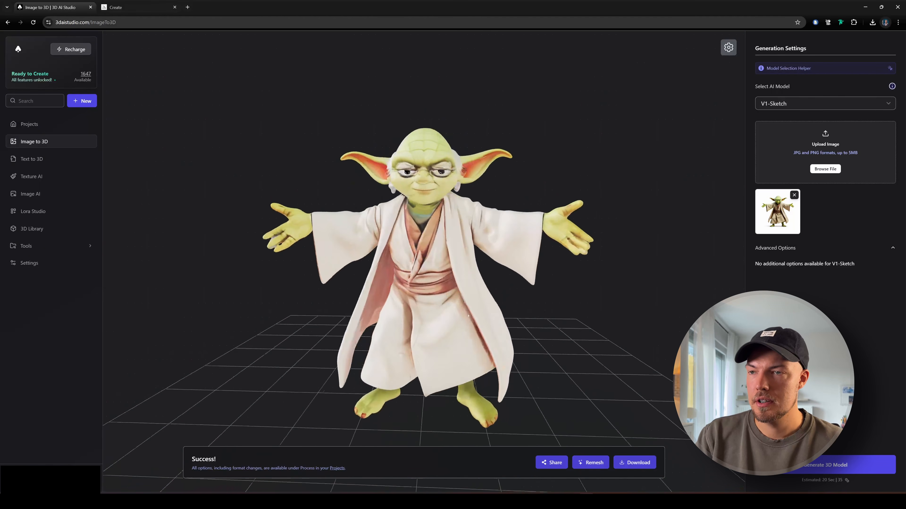
drag(482, 324, 487, 477)
scroll(430, 251, up, 3)
scroll(453, 241, down, 4)
drag(453, 240, 425, 273)
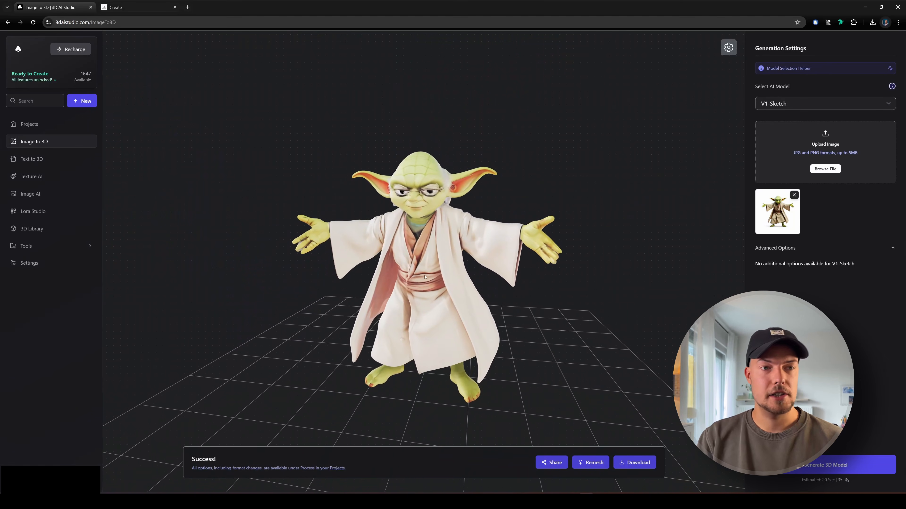
scroll(442, 283, up, 2)
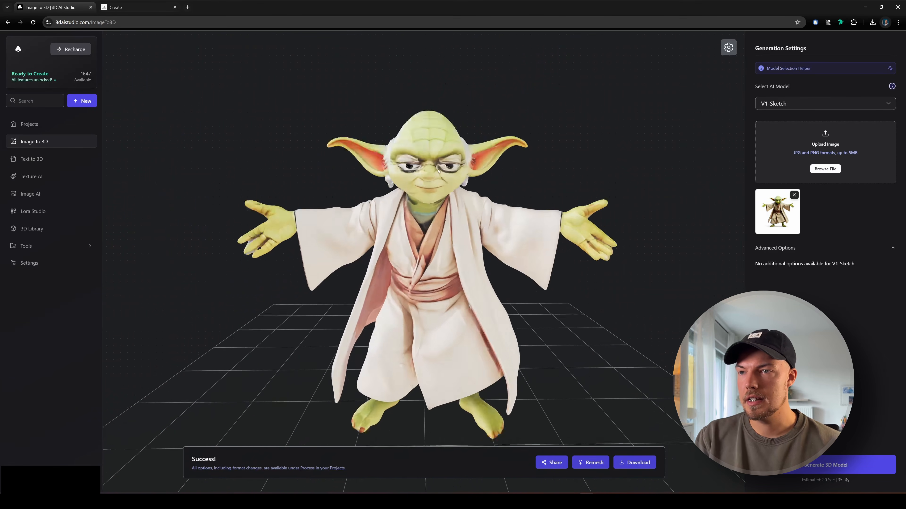
scroll(440, 250, down, 4)
scroll(439, 202, up, 5)
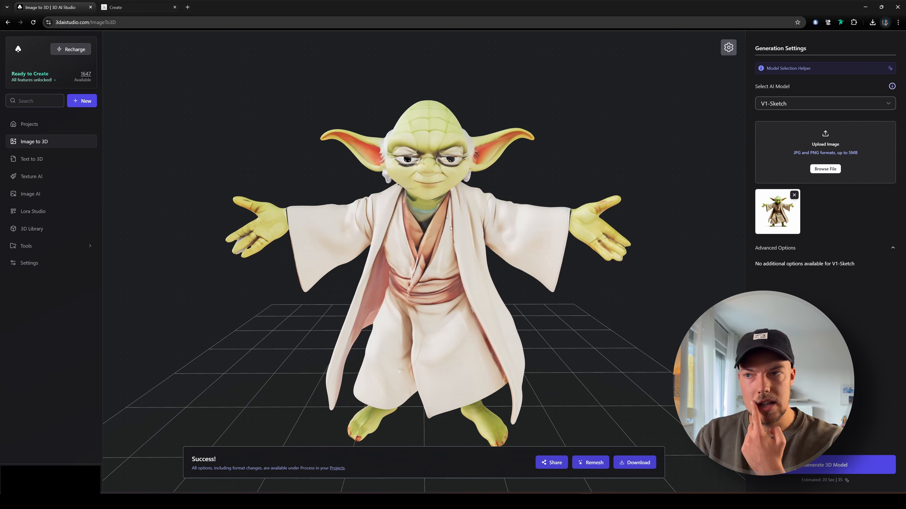
drag(470, 244, 434, 270)
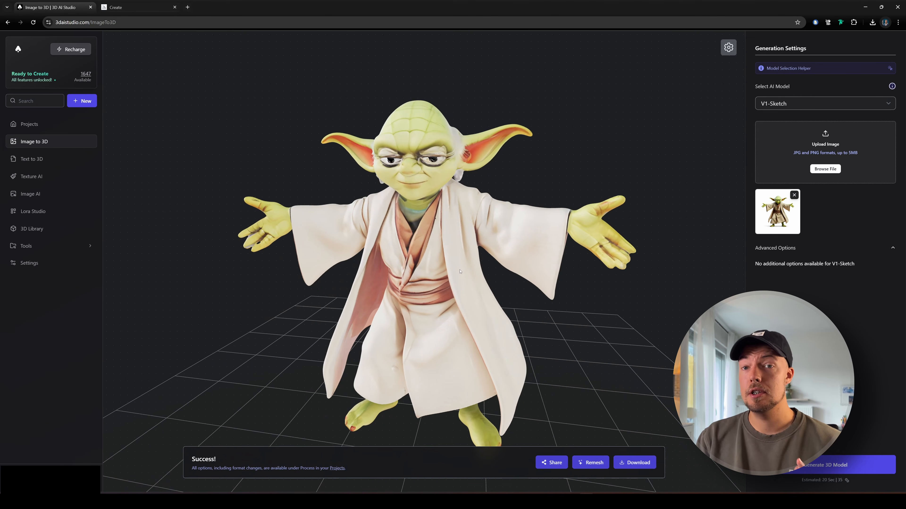
drag(386, 304, 399, 298)
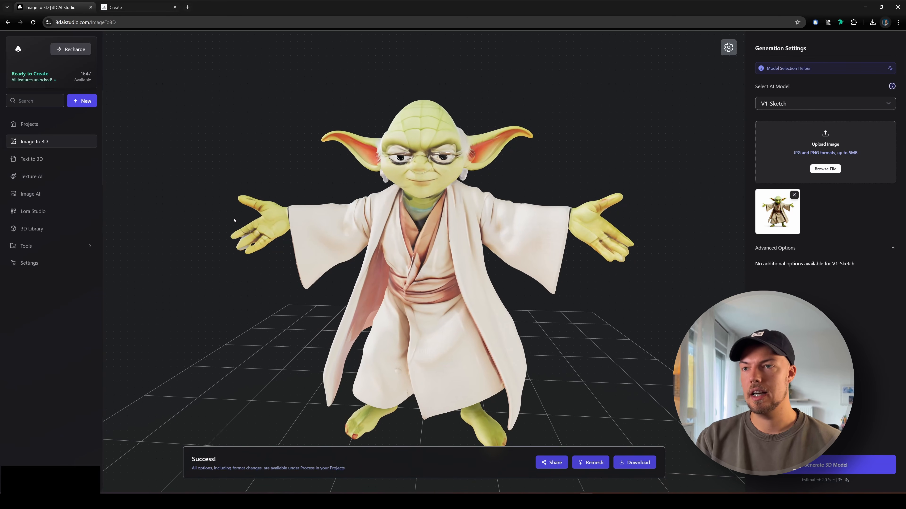
drag(432, 261, 371, 300)
scroll(428, 256, down, 3)
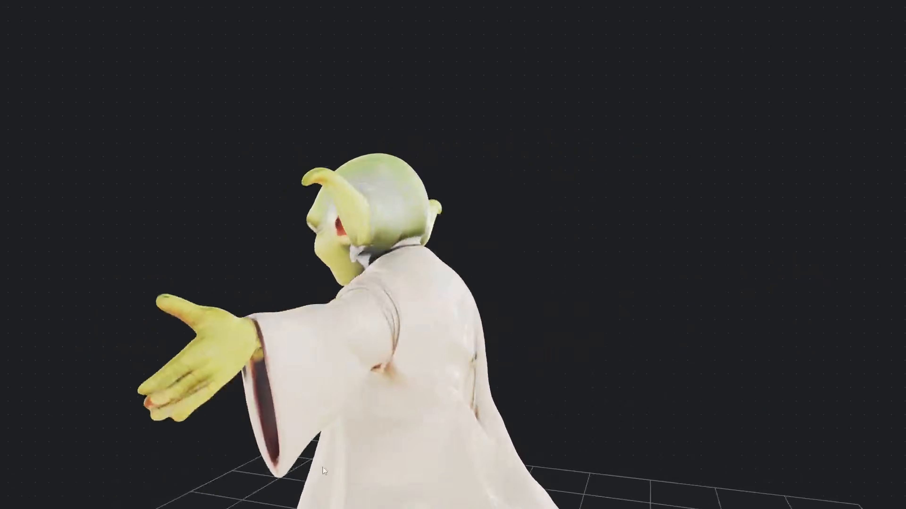
drag(322, 471, 579, 447)
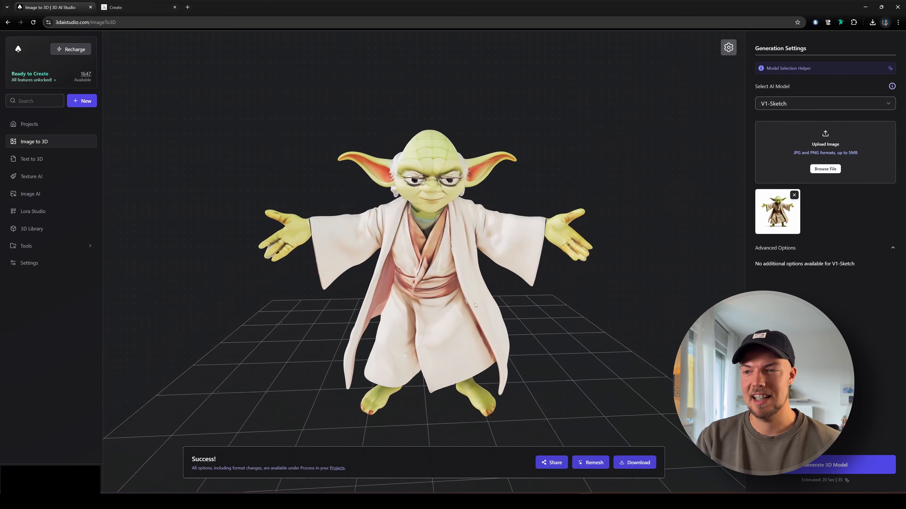
scroll(449, 295, down, 2)
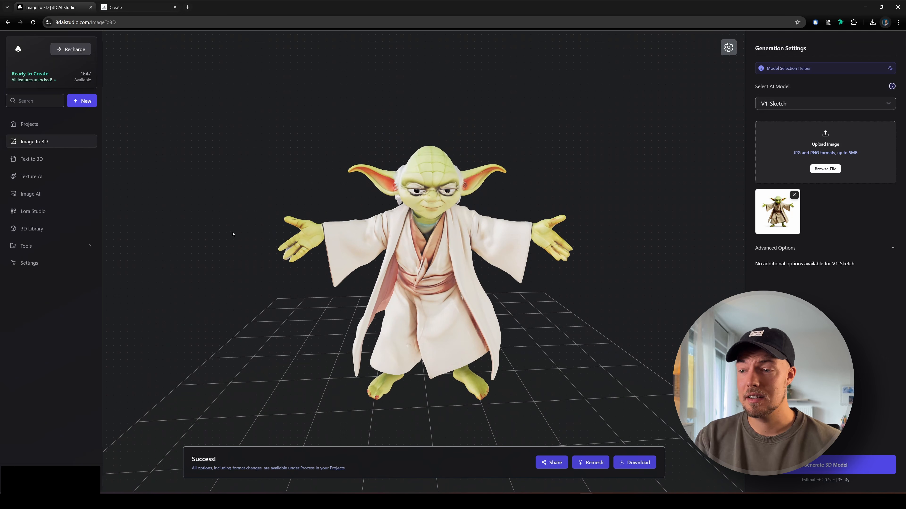
click(37, 128)
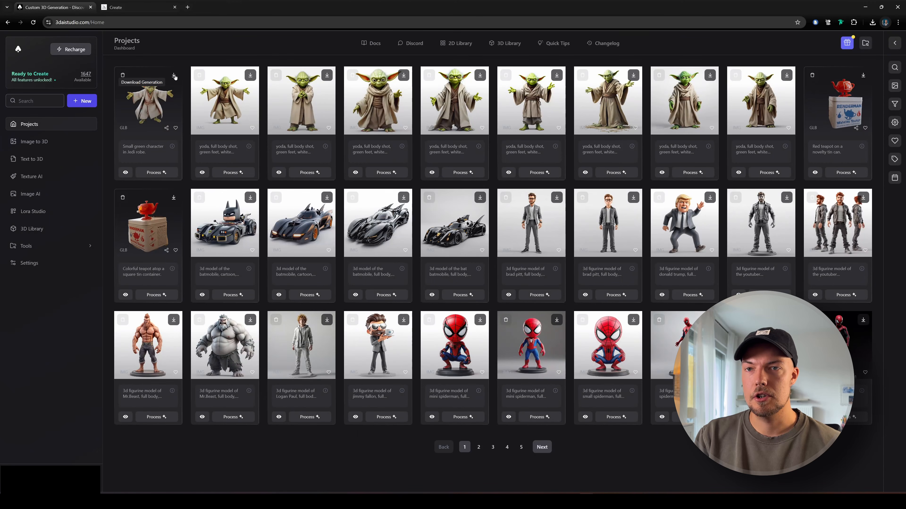
Set up a new Image to 3D generation with the V1-Regular AI model and the robot picture, showing the advanced options
click(39, 160)
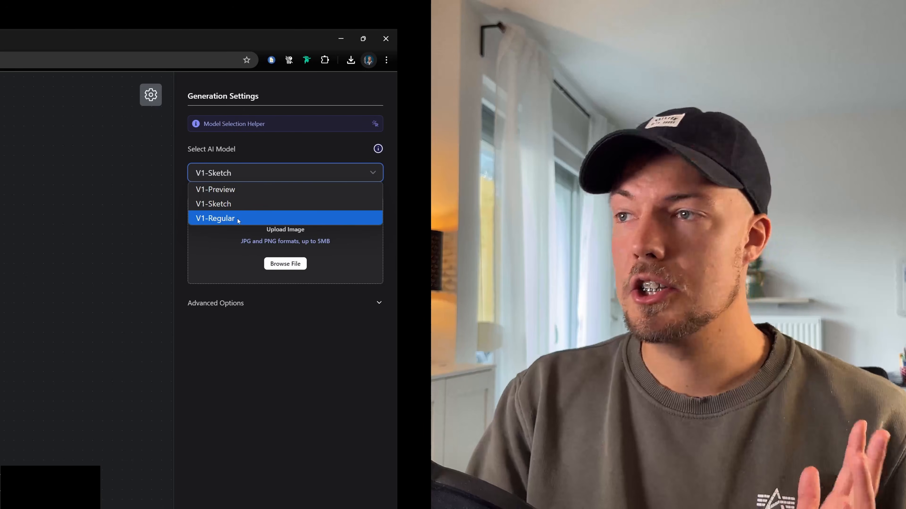
click(238, 218)
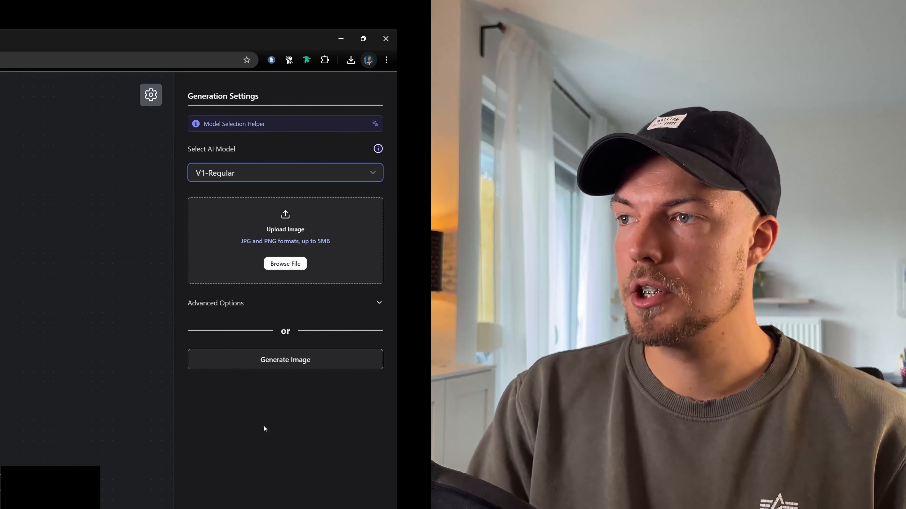
click(379, 303)
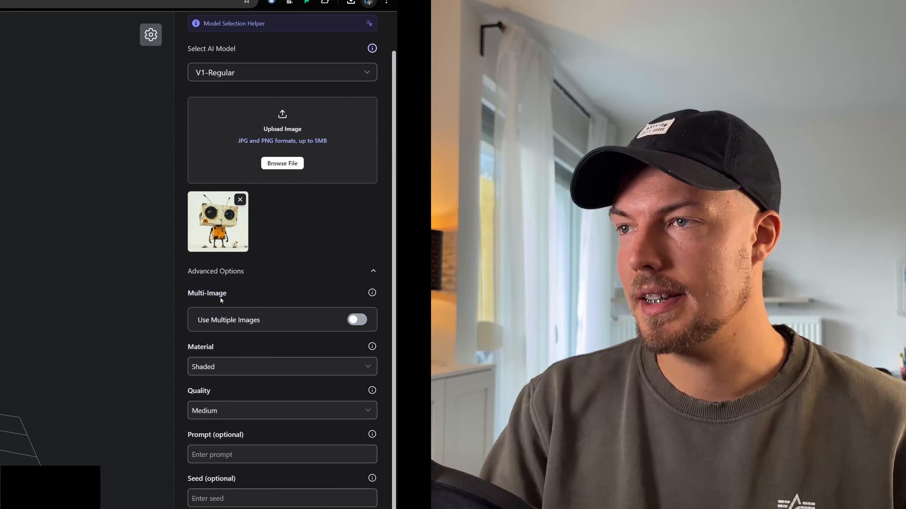
drag(216, 320, 283, 318)
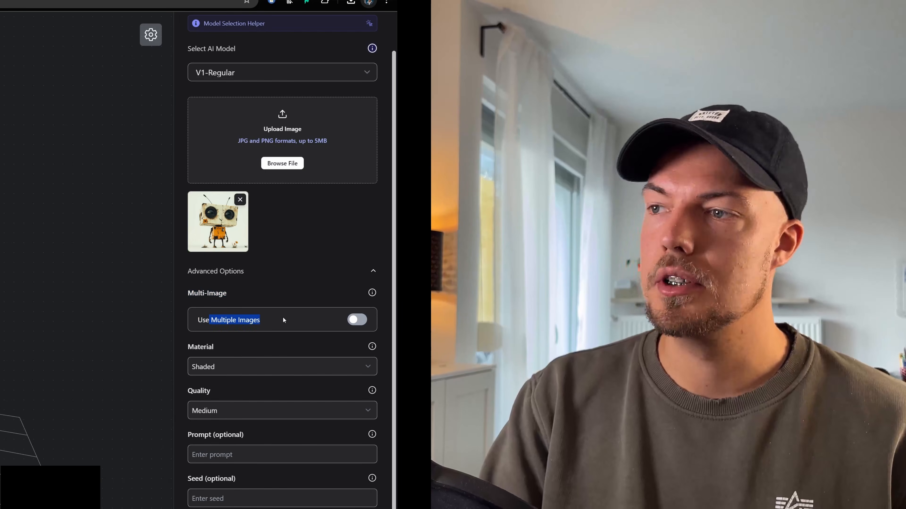
click(283, 317)
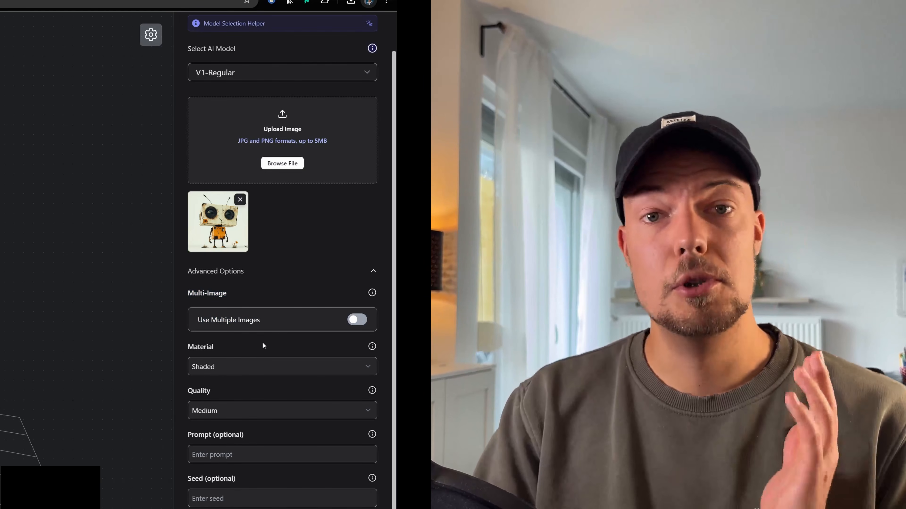
scroll(274, 317, up, 1)
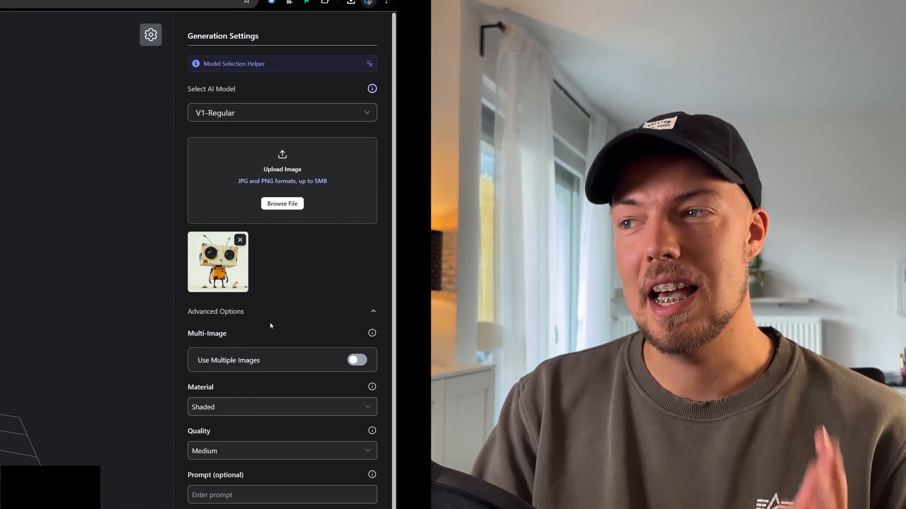
click(277, 313)
click(279, 317)
Set the material to PBR and the quality to High for the robot model
scroll(277, 343, down, 1)
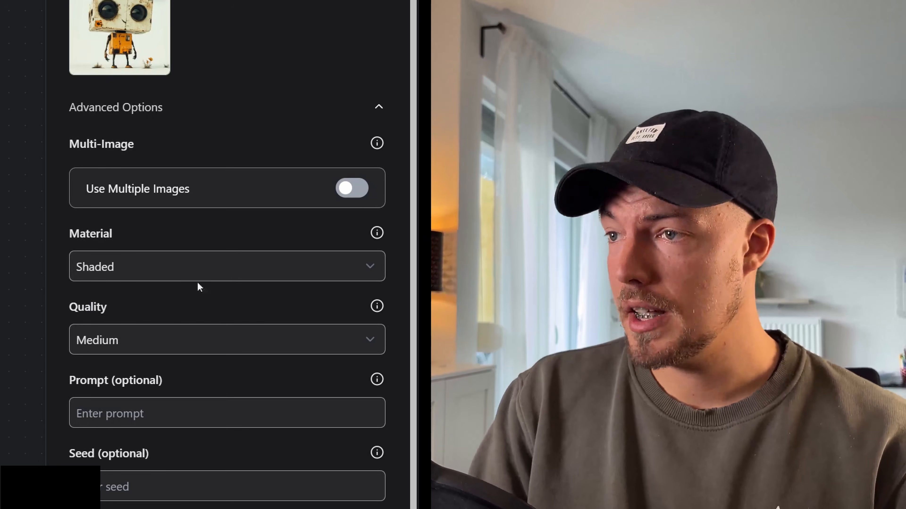
click(145, 270)
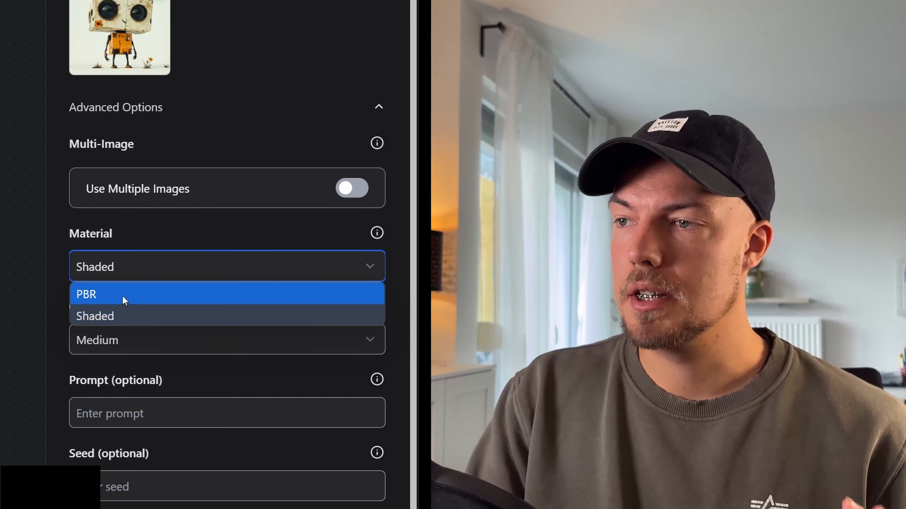
click(126, 315)
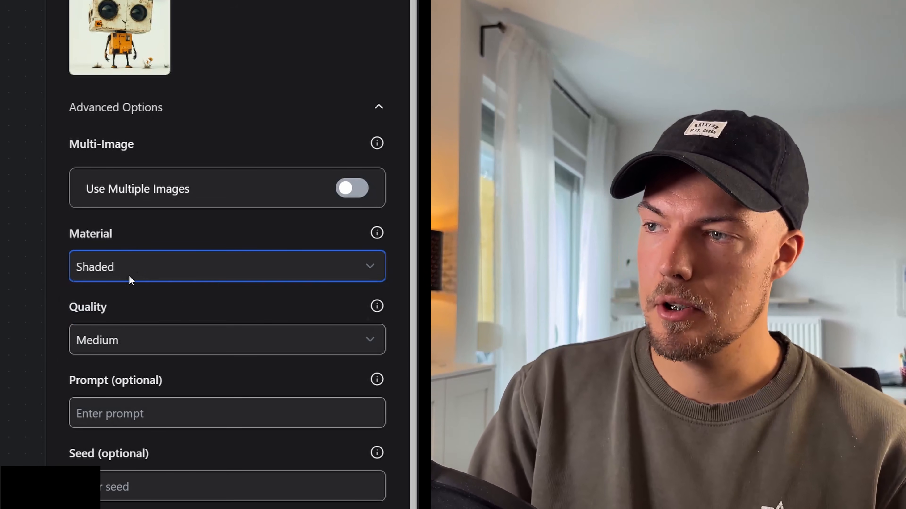
right_click(123, 264)
click(143, 257)
click(143, 258)
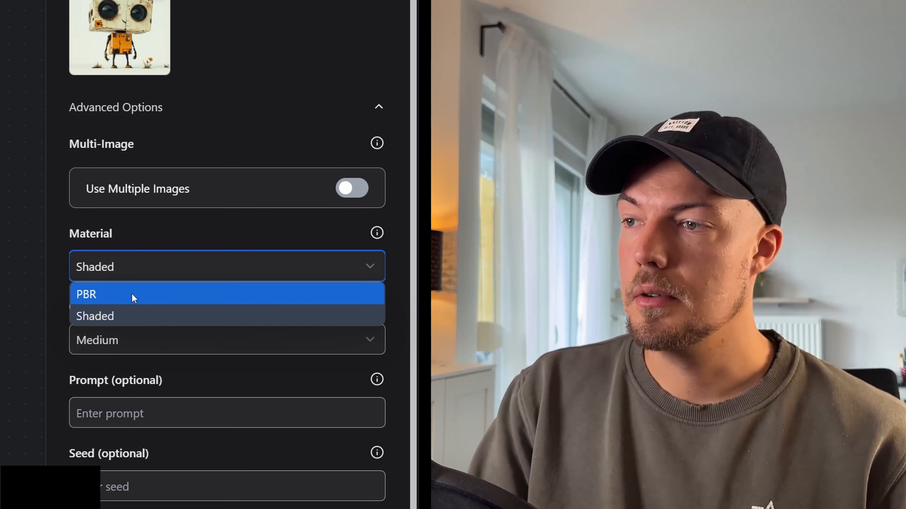
click(132, 294)
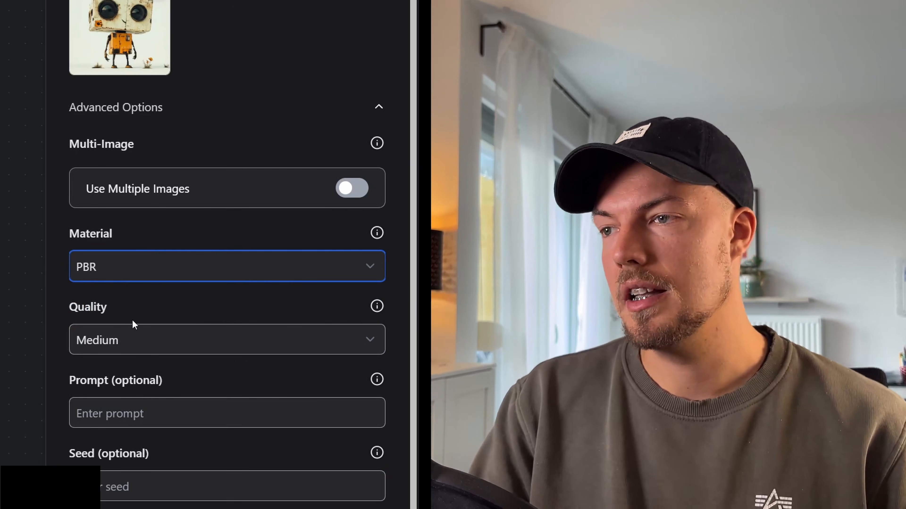
click(207, 333)
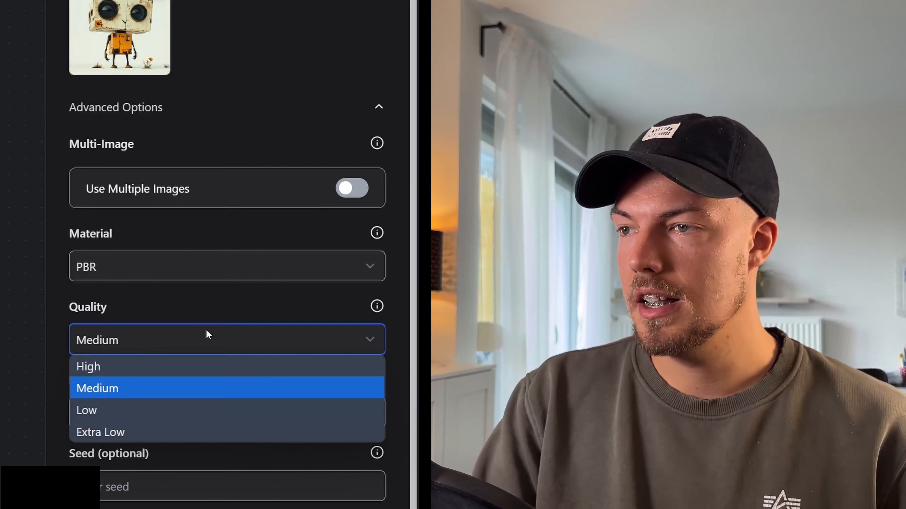
click(111, 369)
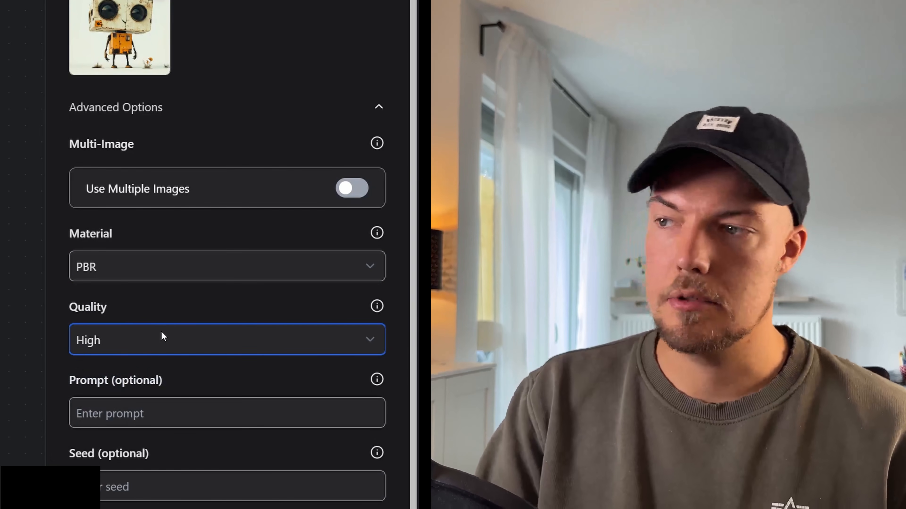
Look over the optional prompt, seed, bounding box and T/A Pose settings
scroll(162, 338, down, 5)
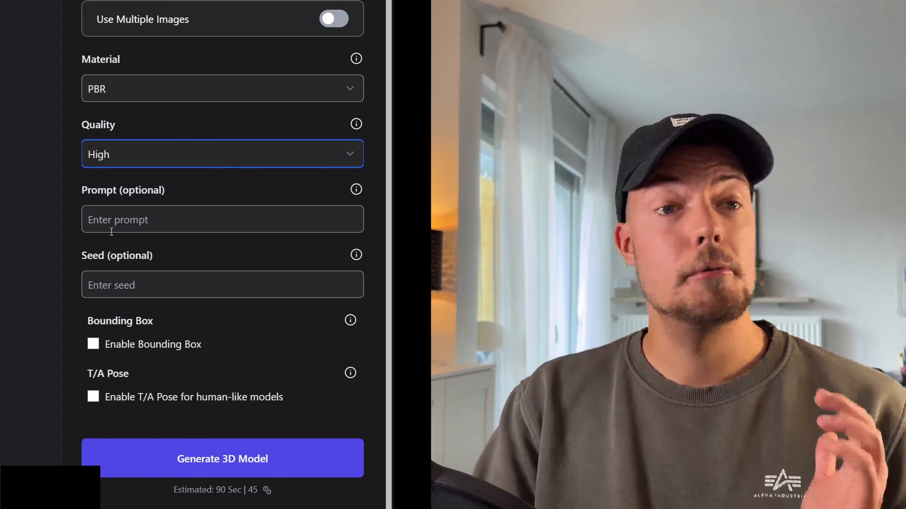
click(123, 228)
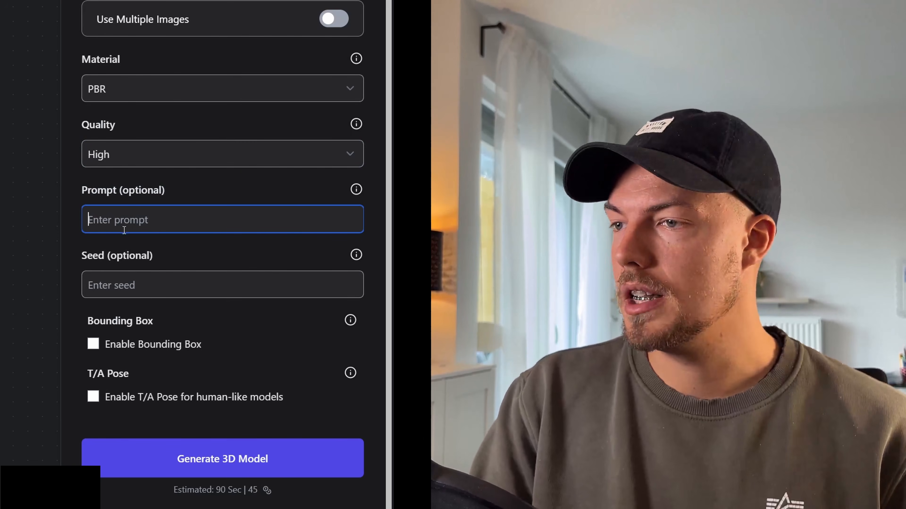
click(133, 286)
drag(113, 319, 215, 316)
click(247, 278)
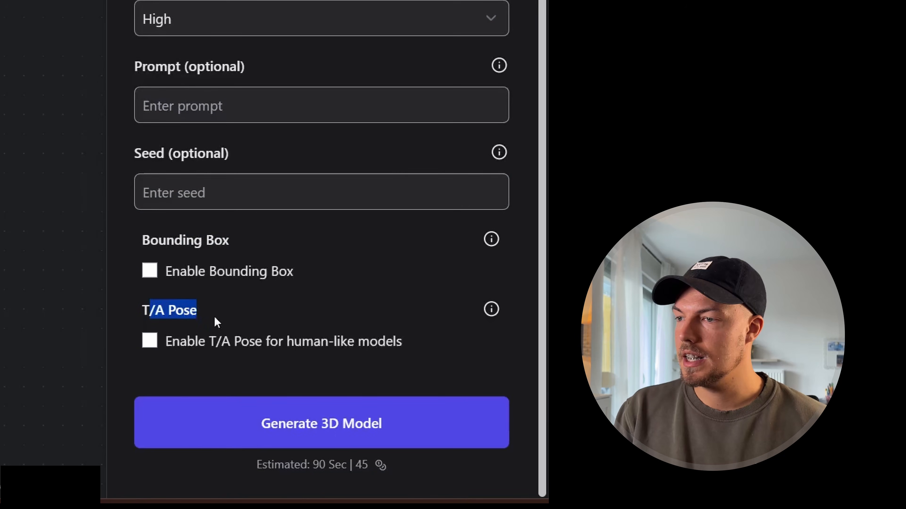
click(277, 300)
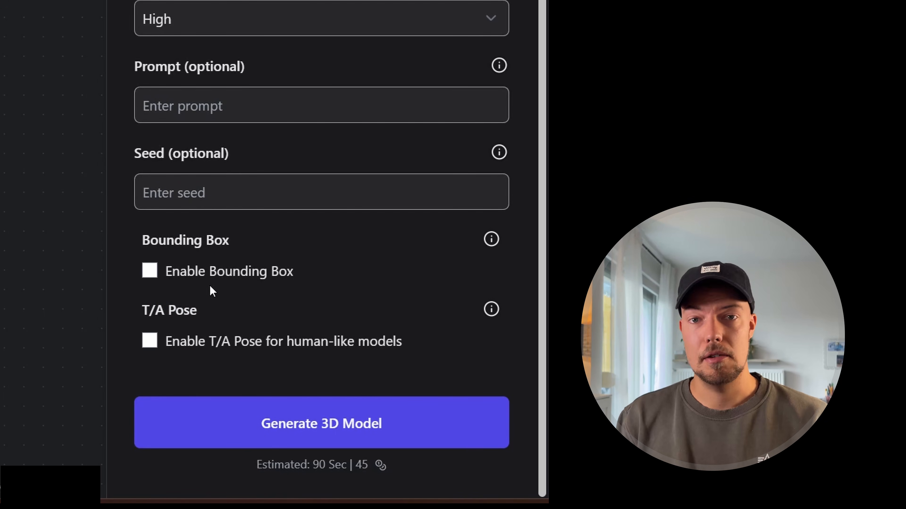
click(150, 272)
scroll(291, 208, down, 2)
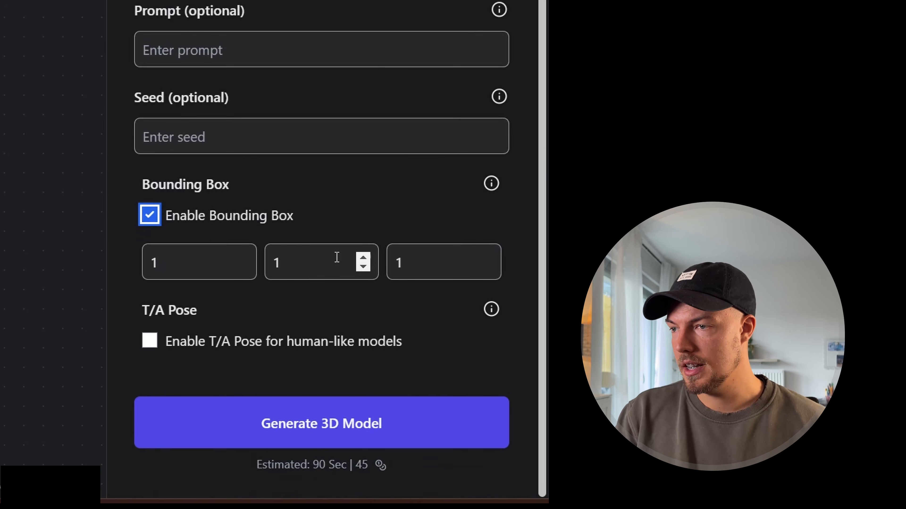
drag(337, 256, 324, 238)
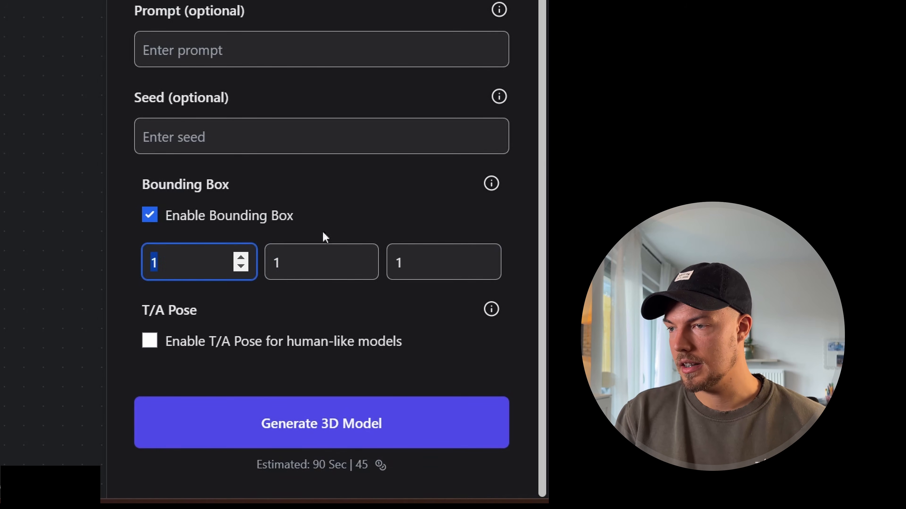
click(336, 256)
click(172, 259)
drag(149, 258, 314, 260)
click(314, 261)
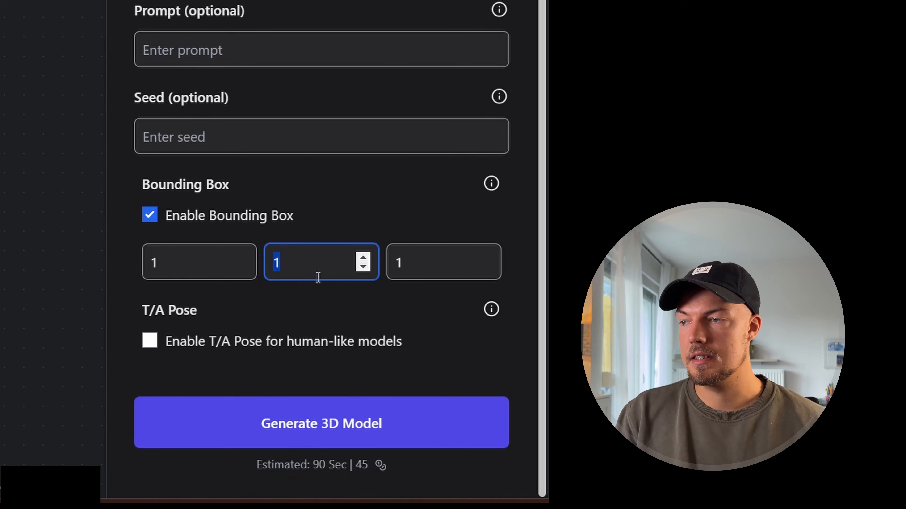
click(425, 261)
click(343, 218)
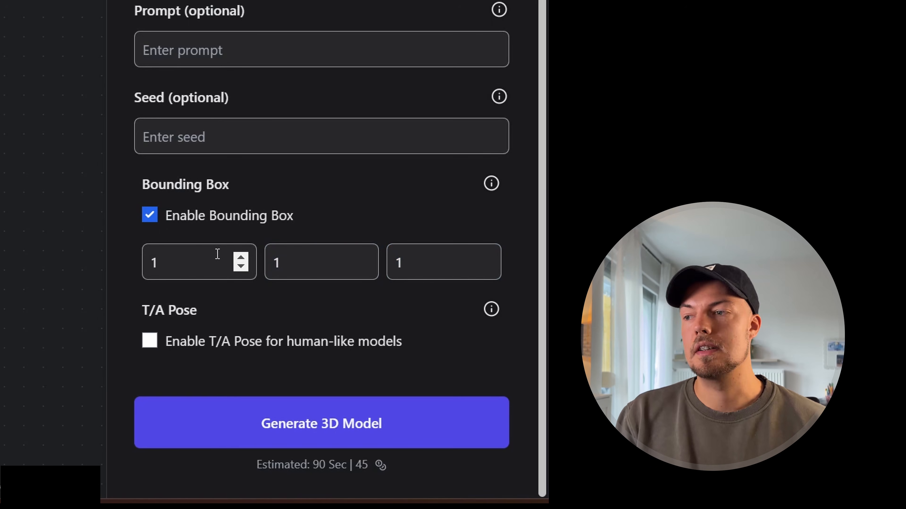
click(155, 215)
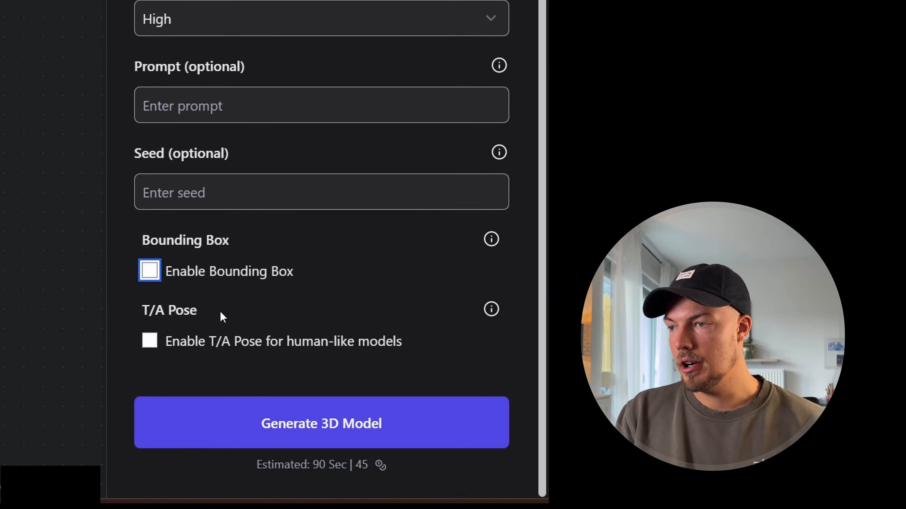
Generate the 3D model from the robot picture, leaving the T/A Pose option disabled
drag(221, 315, 113, 309)
click(241, 374)
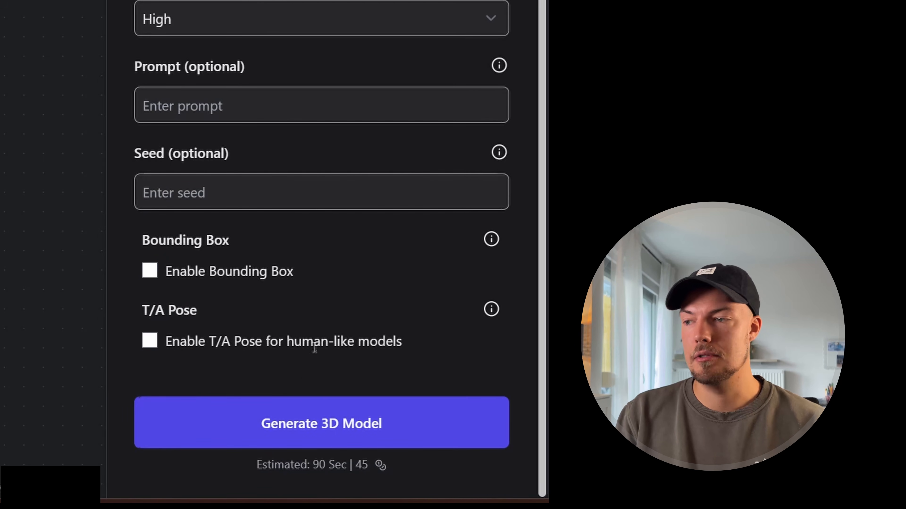
click(246, 424)
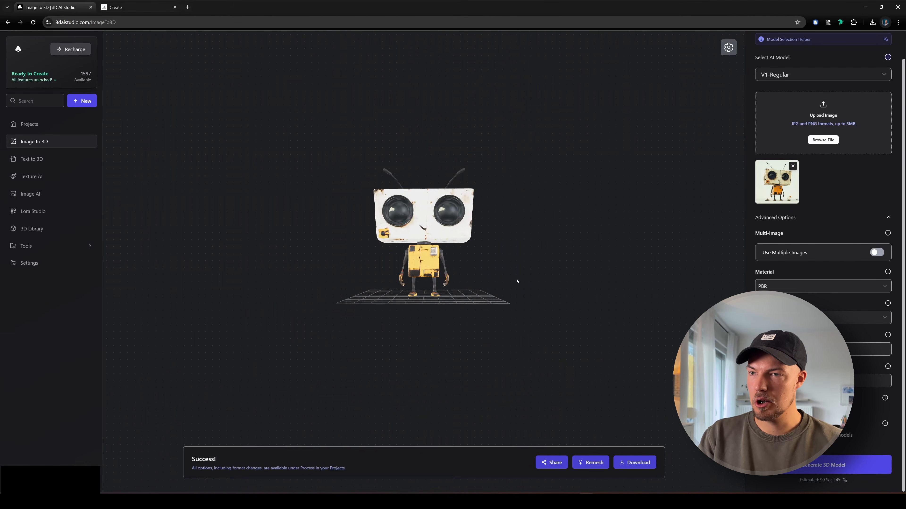
Inspect the generated robot model from the front and from several angles
scroll(503, 287, up, 8)
scroll(501, 280, down, 4)
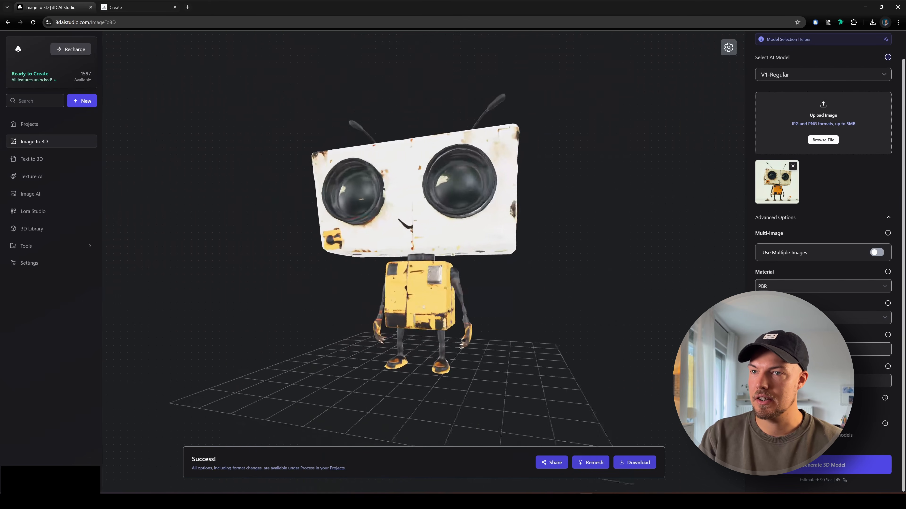
drag(460, 288, 413, 332)
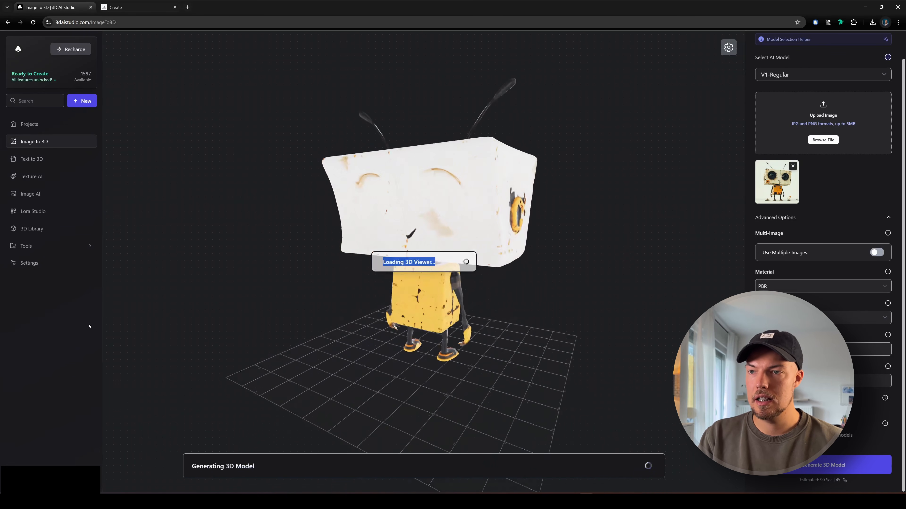
drag(224, 324, 303, 317)
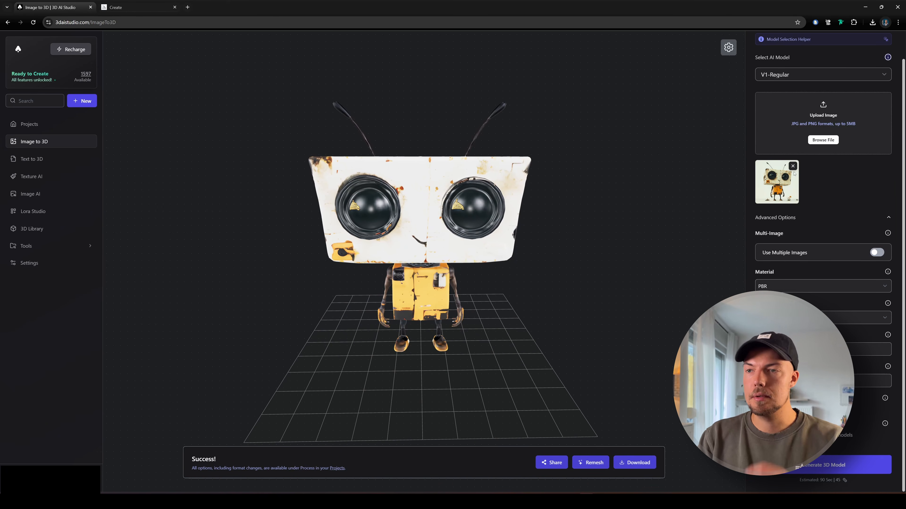
Remove the robot picture from the upload and look through the photos in the teapot folder
click(793, 168)
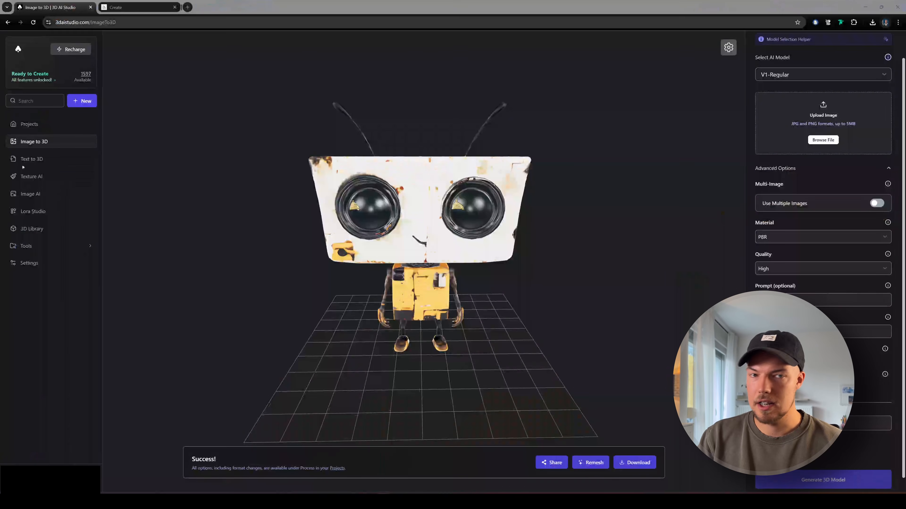
drag(0, 118, 626, 55)
scroll(499, 234, down, 8)
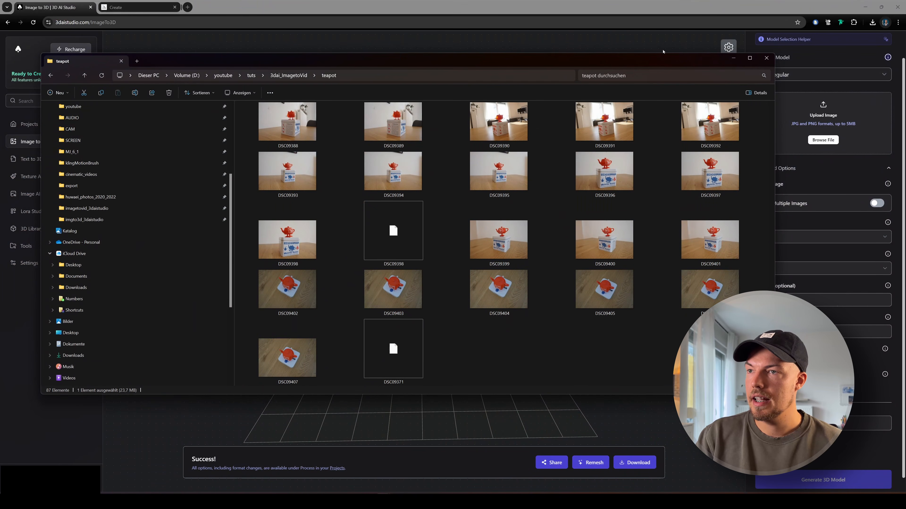
click(733, 58)
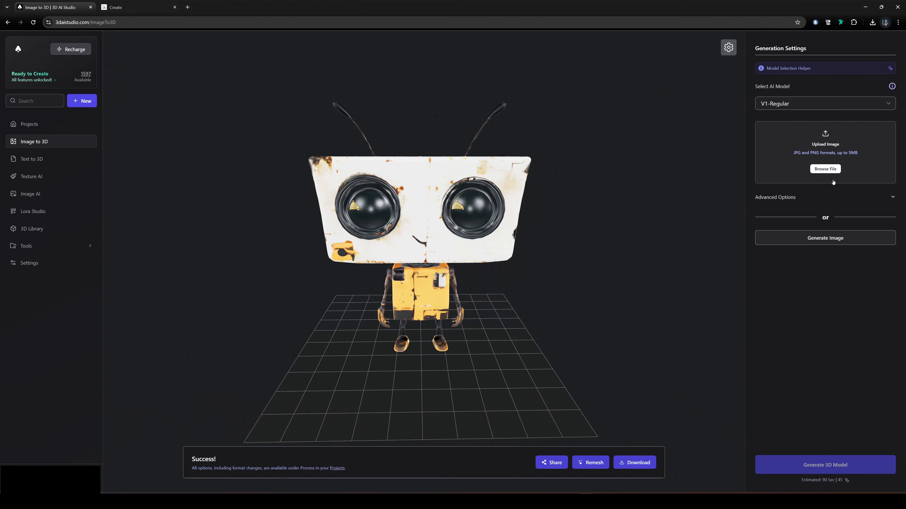
Generate a V1-Preview 3D model with Use Multiple Images enabled, from front, left and back view photos of the teapot
click(817, 199)
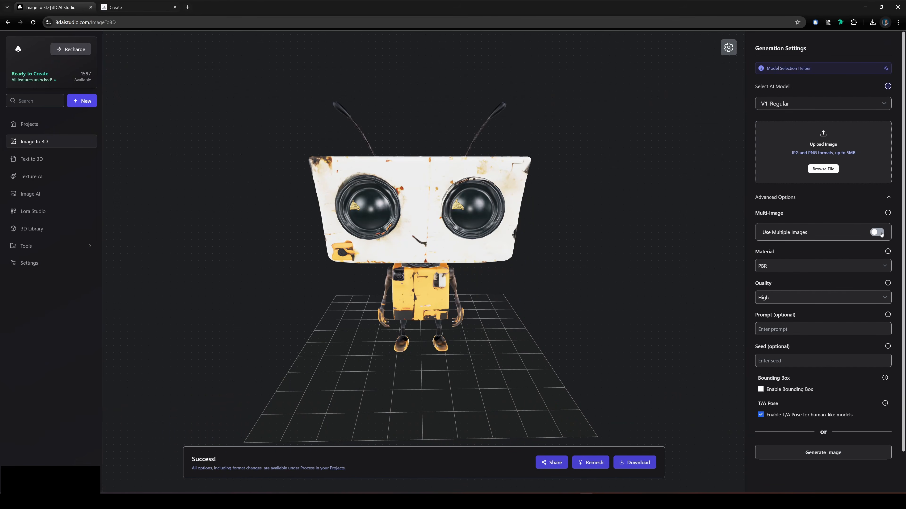
click(789, 105)
click(788, 115)
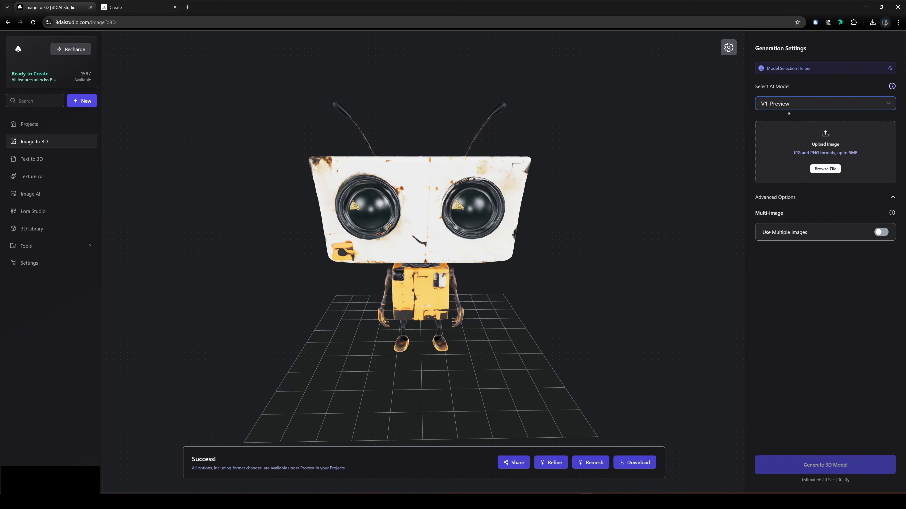
click(882, 233)
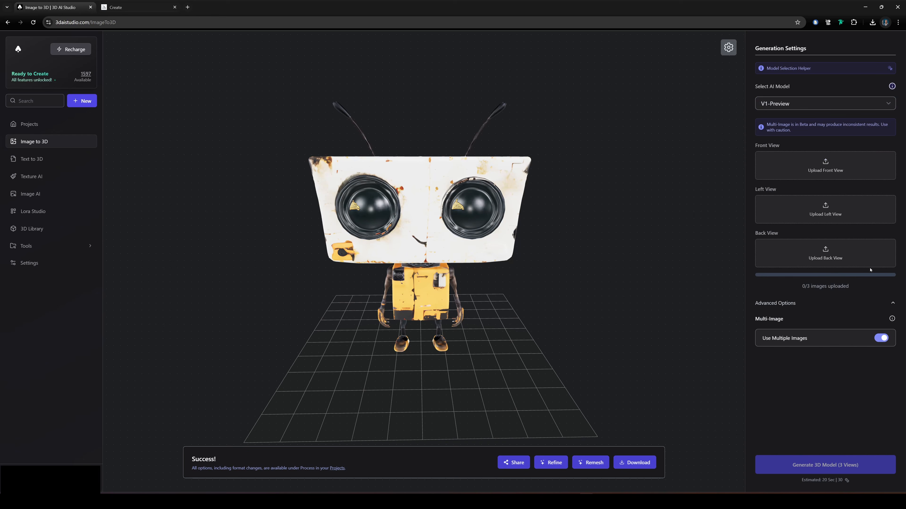
click(826, 167)
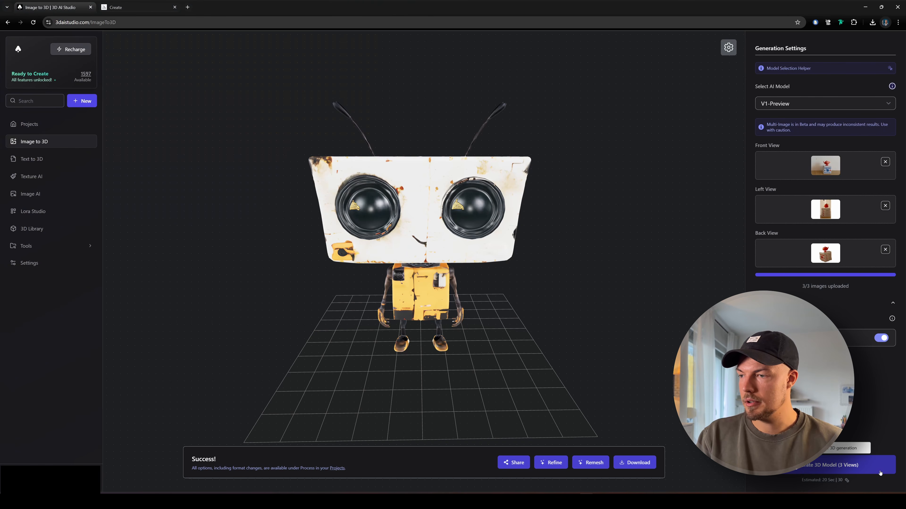
click(879, 472)
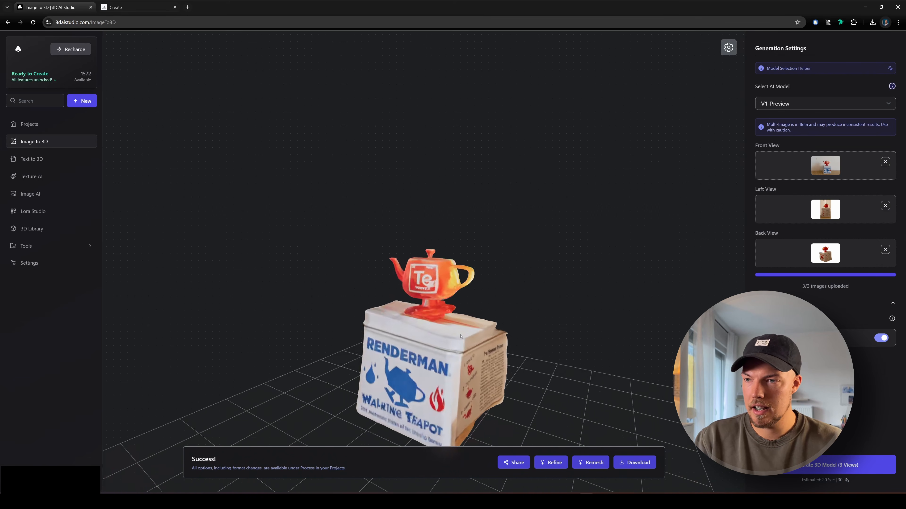
Examine the V1-Preview teapot model from all sides and up close, comparing its front with its back and sides
drag(444, 359, 295, 283)
drag(582, 335, 524, 371)
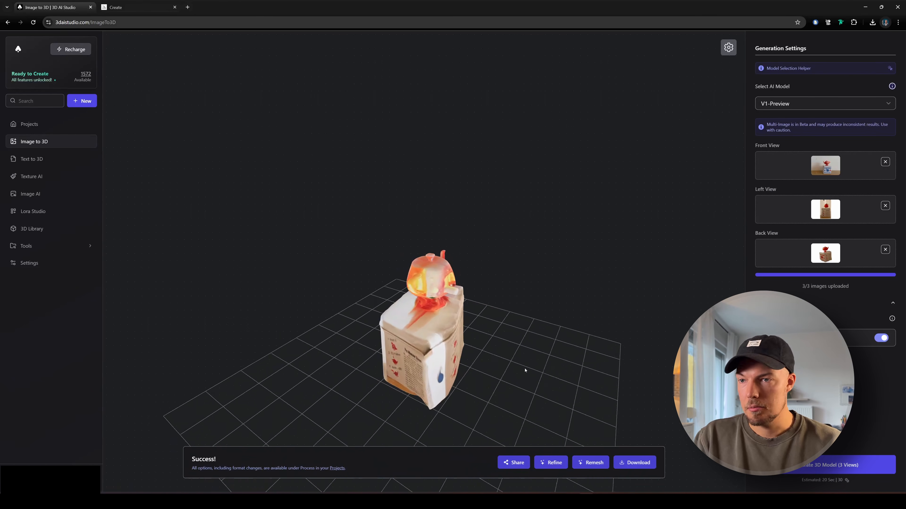
drag(450, 377, 535, 356)
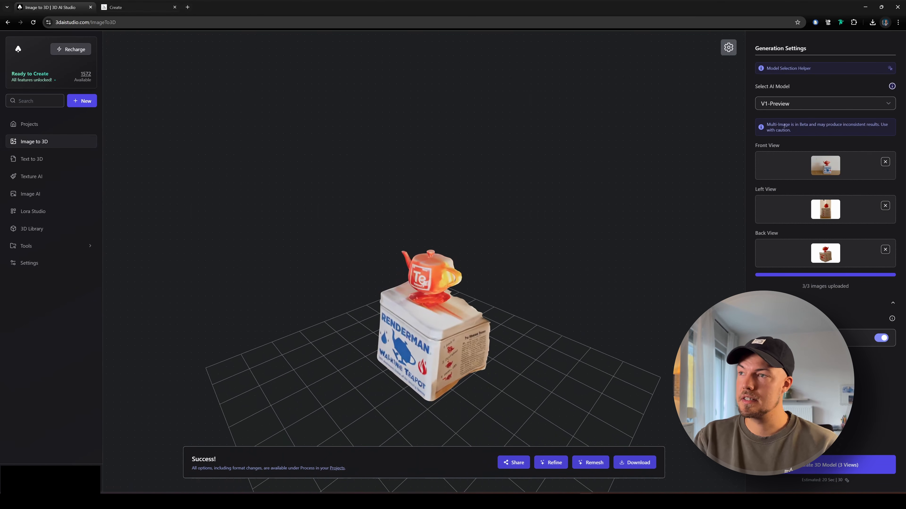
drag(450, 360, 543, 348)
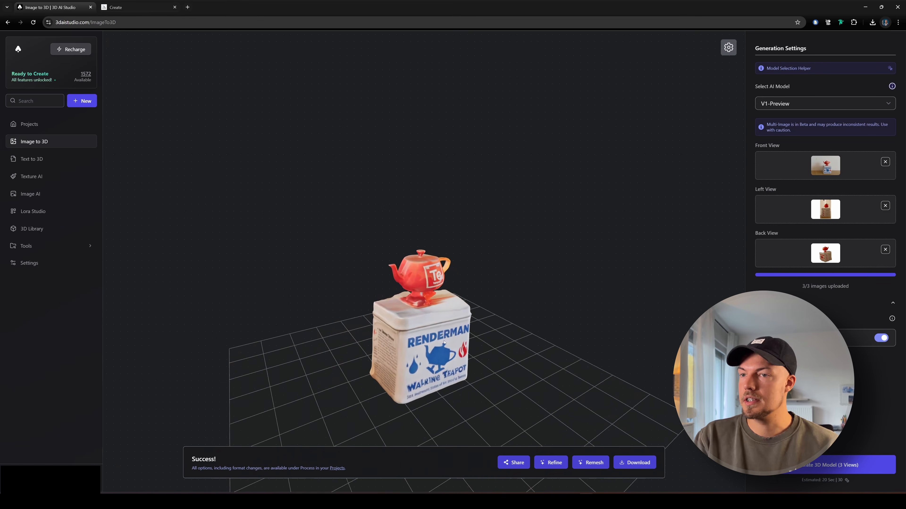
drag(444, 343, 173, 314)
scroll(379, 346, up, 4)
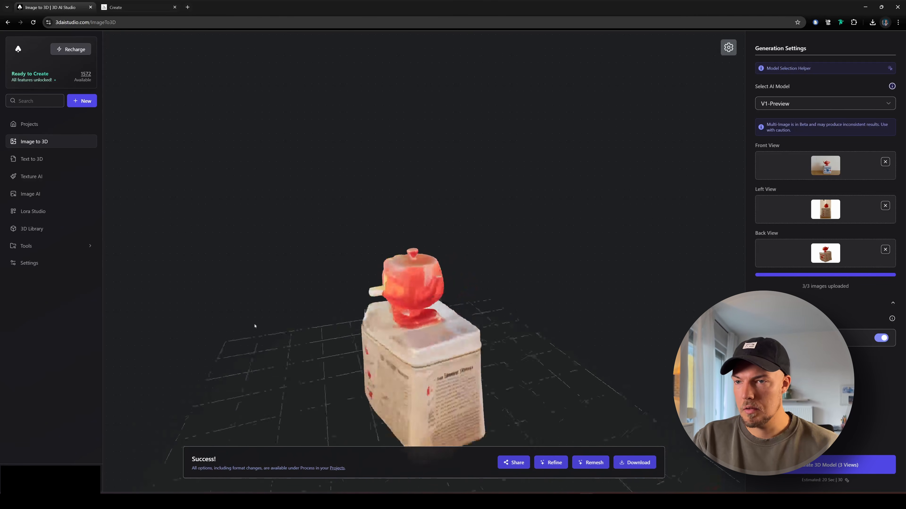
drag(322, 334, 465, 280)
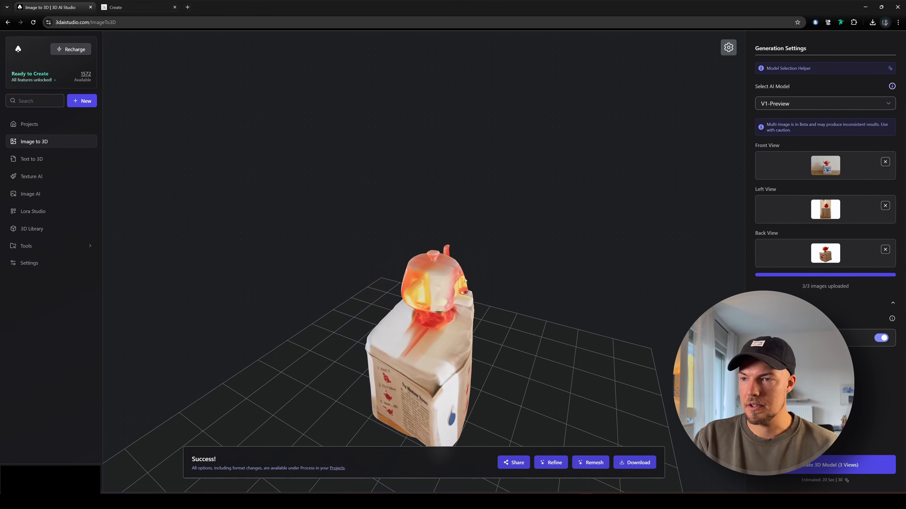
drag(373, 327, 539, 323)
scroll(445, 343, up, 5)
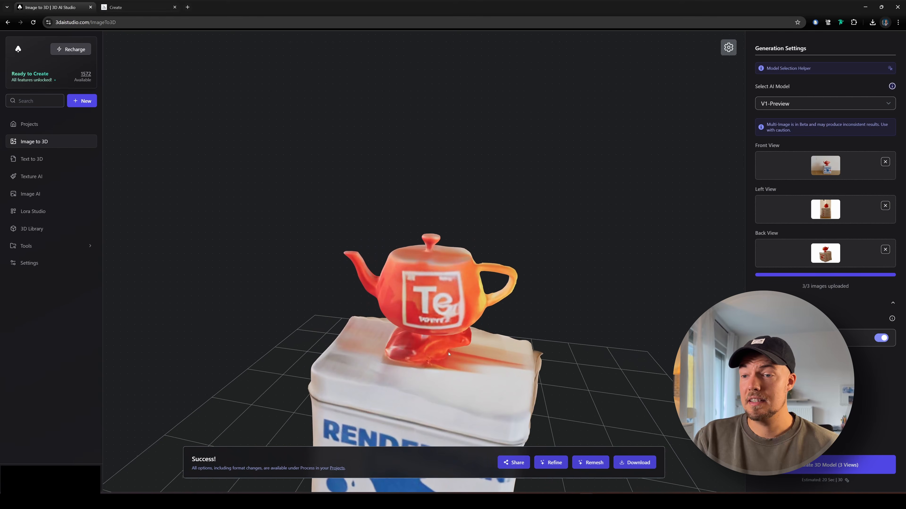
scroll(446, 343, down, 8)
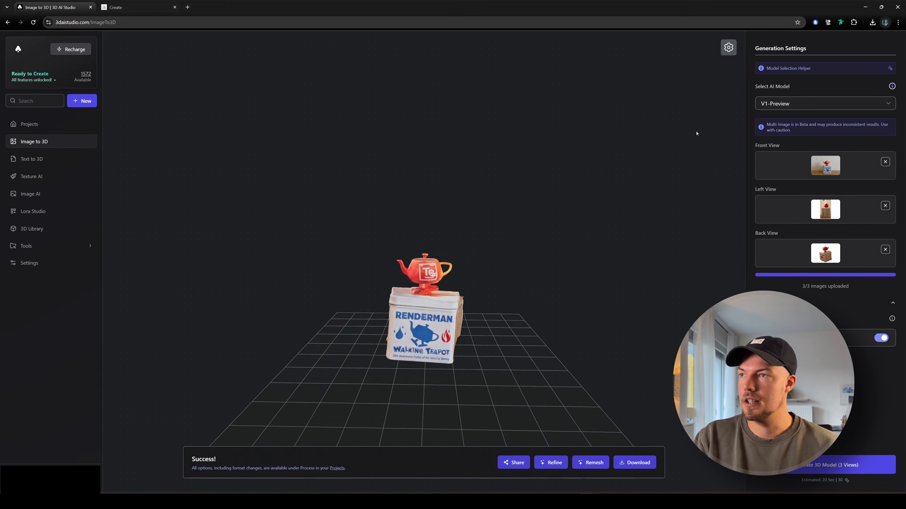
Switch the AI model to V1-Regular, enable Use Multiple Images and upload four teapot photos
click(788, 105)
click(786, 139)
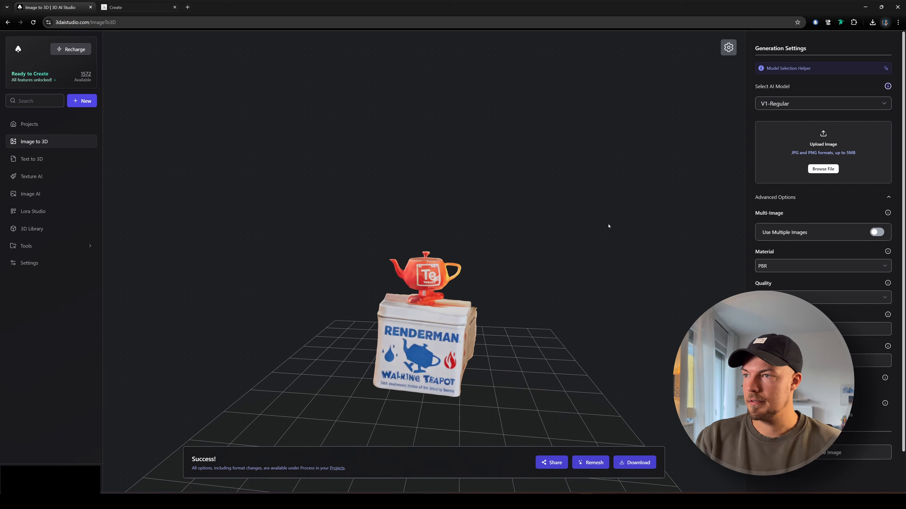
click(813, 232)
click(824, 195)
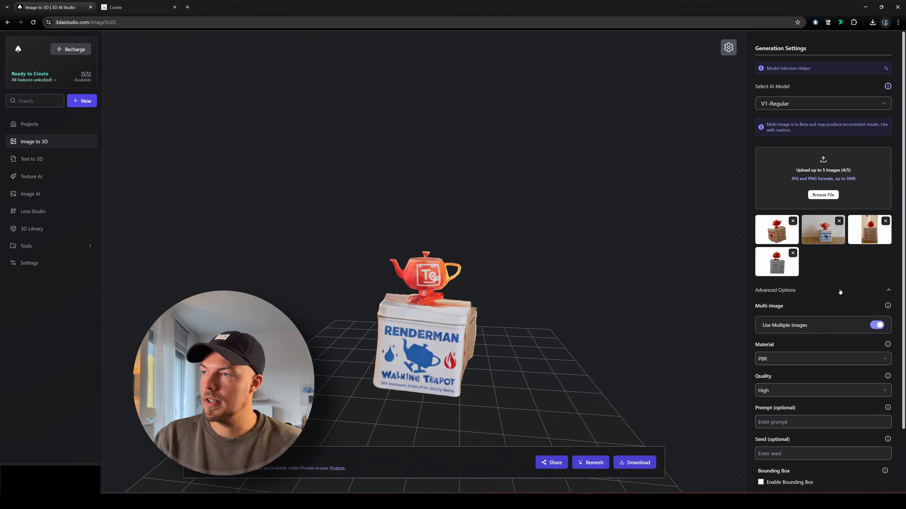
Generate the multi-image teapot model with PBR material and High quality, disabling the T/A Pose option
scroll(797, 292, down, 2)
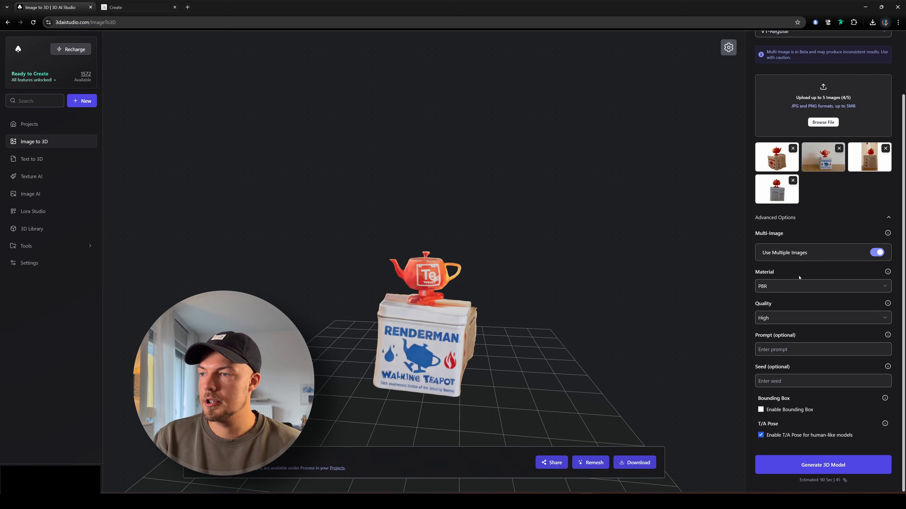
click(785, 316)
click(785, 316)
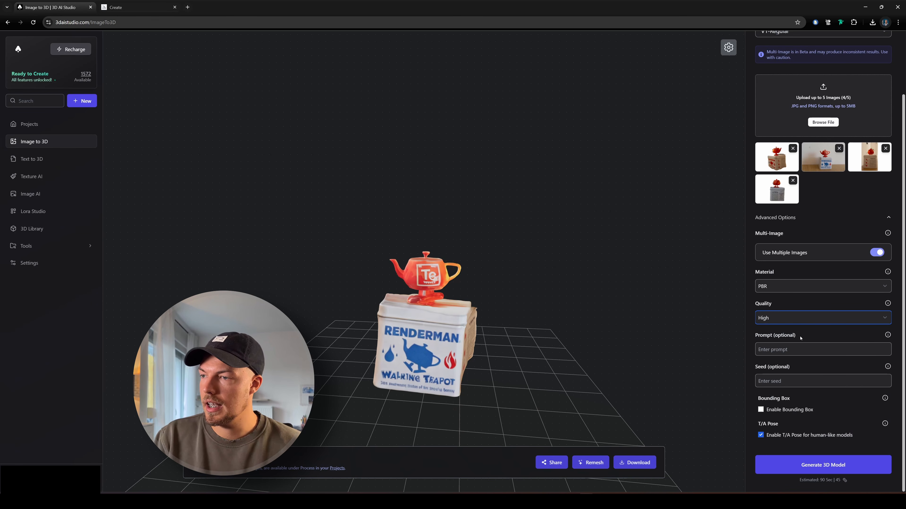
click(760, 435)
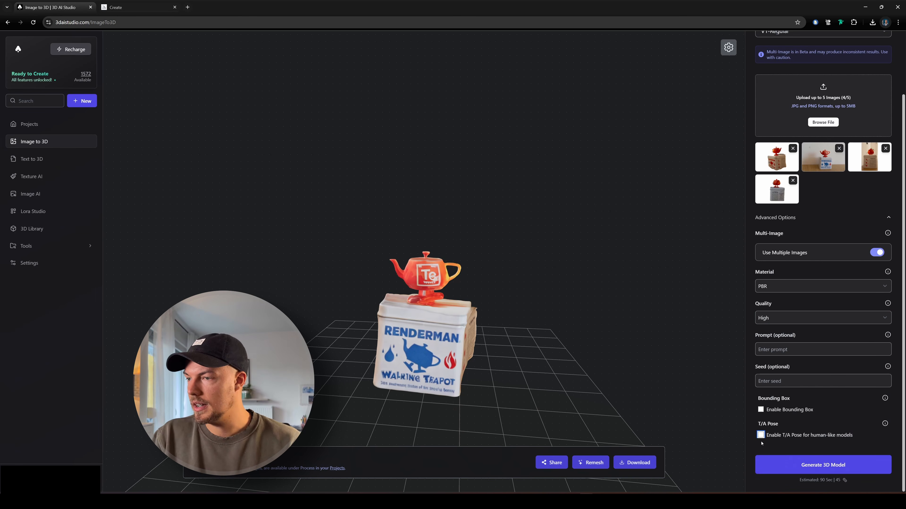
click(811, 465)
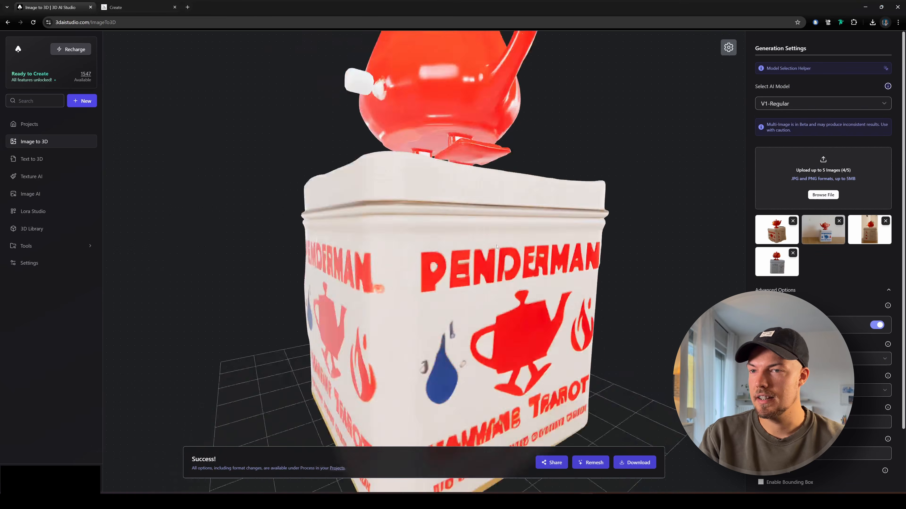
Examine the V1-Regular teapot model from all sides, checking the teapot shape, the box and its printed texture
scroll(497, 246, down, 5)
drag(497, 246, 369, 280)
drag(368, 213, 606, 225)
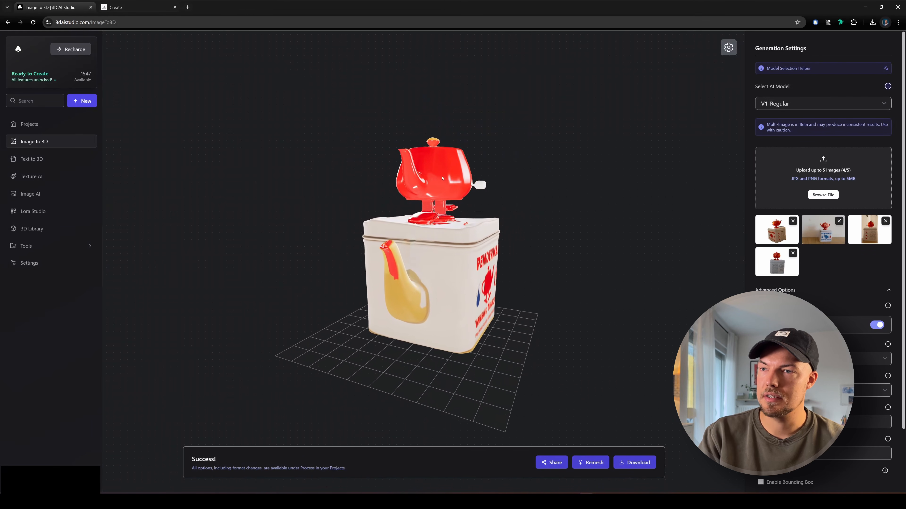
drag(426, 219, 576, 223)
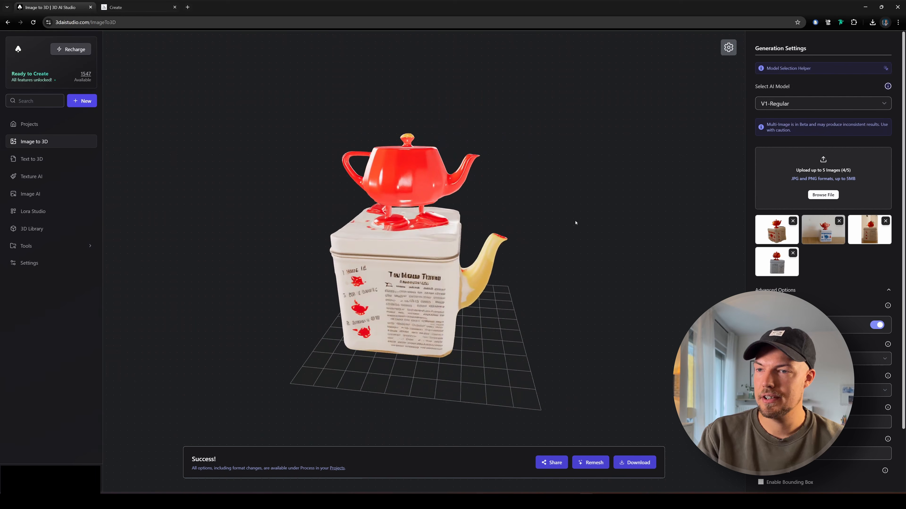
mouse_move(430, 303)
mouse_down()
mouse_move(313, 335)
mouse_move(466, 308)
mouse_move(224, 268)
mouse_move(423, 294)
mouse_up()
scroll(423, 294, down, 5)
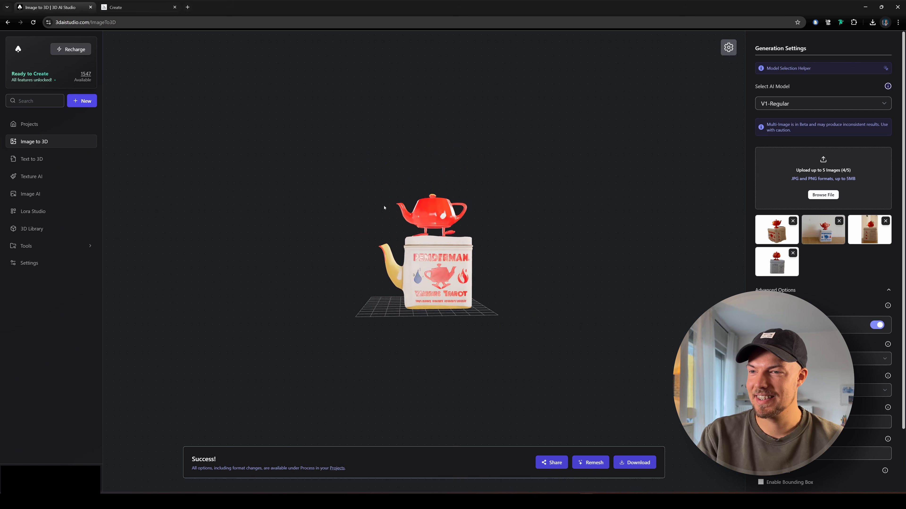
drag(419, 223, 471, 277)
scroll(332, 286, up, 4)
mouse_move(414, 257)
mouse_down()
mouse_move(366, 283)
mouse_move(376, 295)
mouse_move(410, 251)
mouse_up()
scroll(379, 275, up, 2)
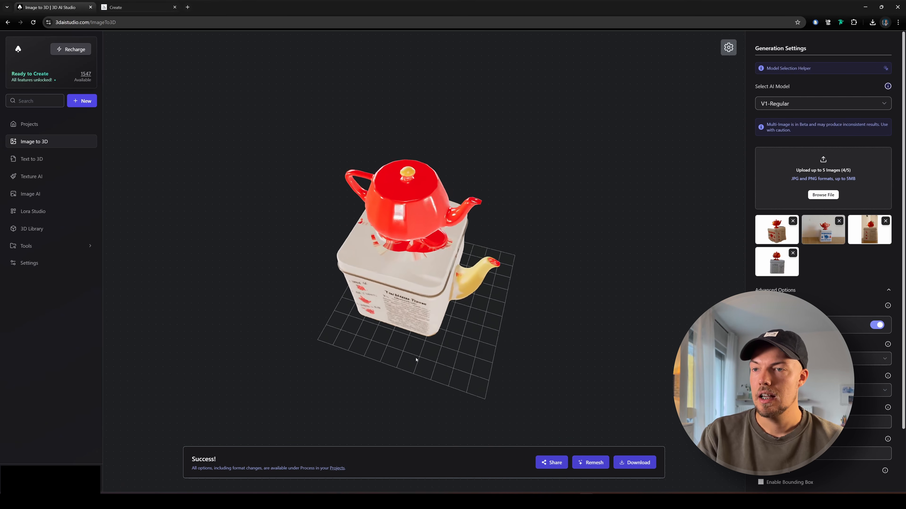
drag(629, 330, 479, 311)
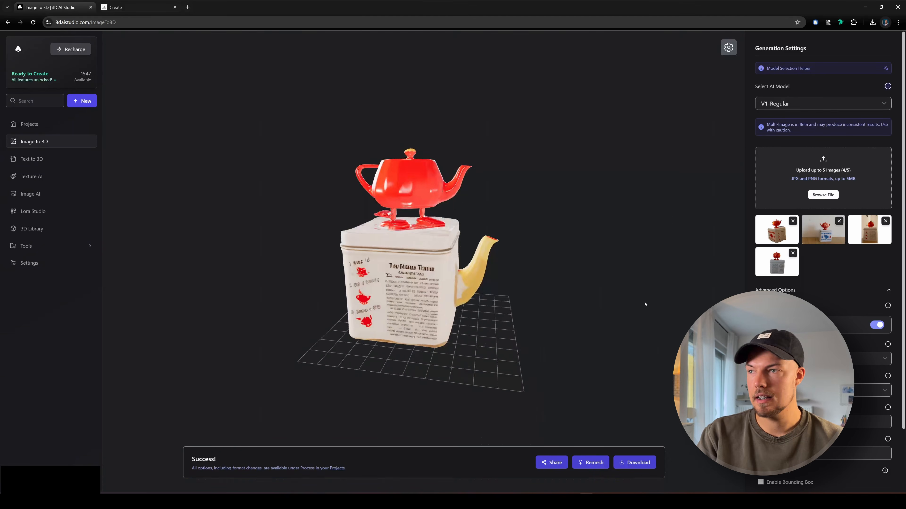
drag(408, 297, 468, 291)
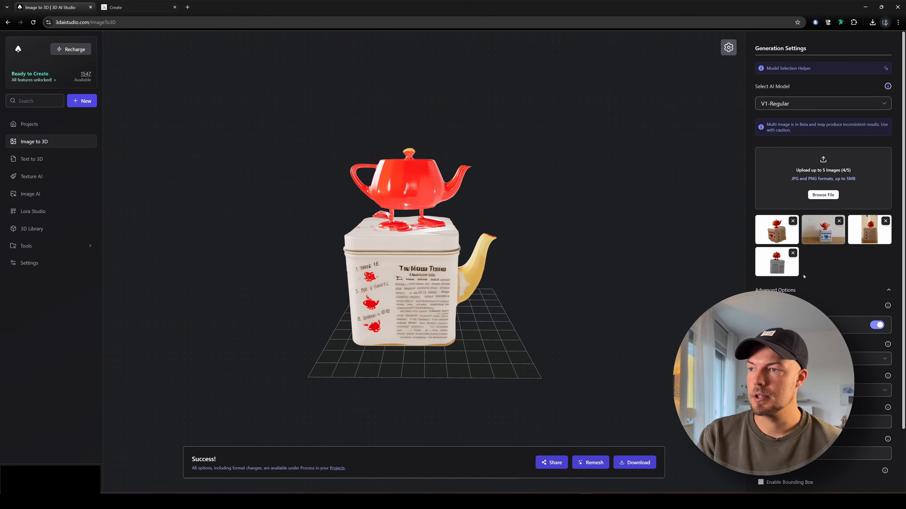
Turn off Use Multiple Images and upload a single front photo of the teapot
click(874, 325)
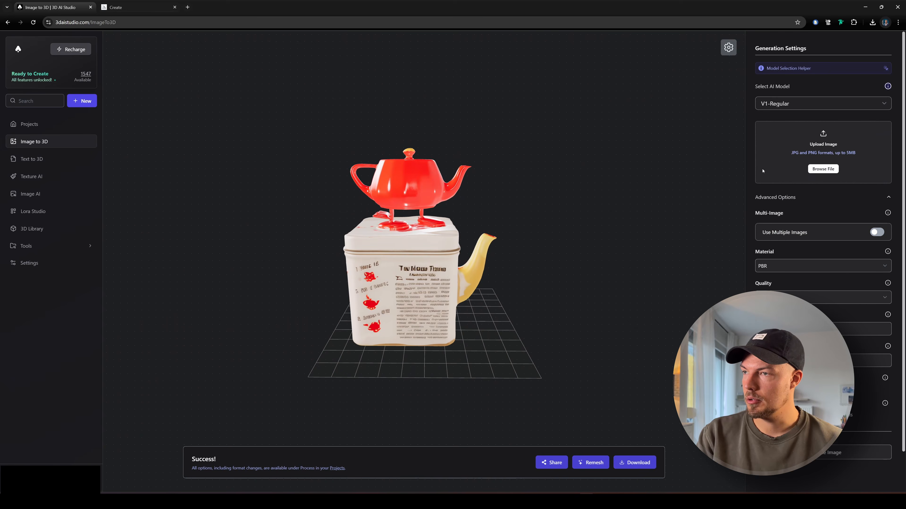
click(822, 169)
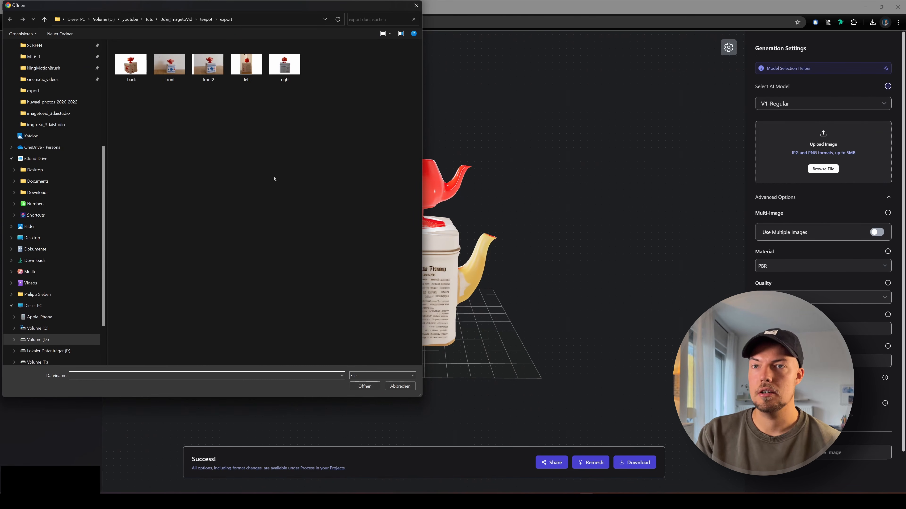
click(365, 386)
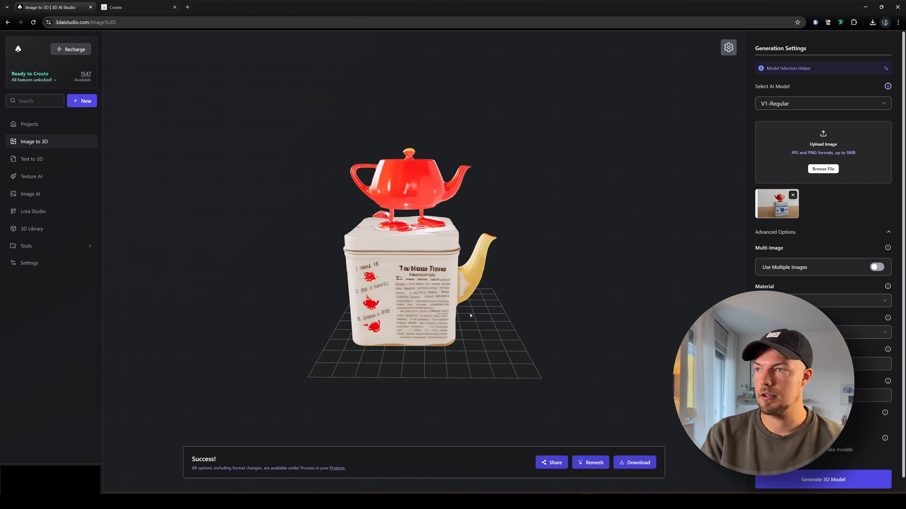
Generate a V1-Regular teapot model from the single front photo and inspect its teapot and box from several angles
drag(470, 316, 496, 316)
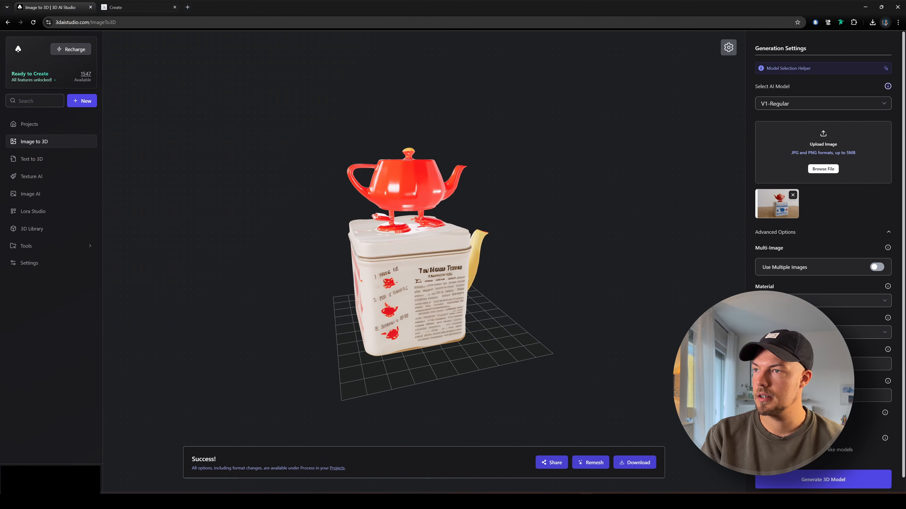
click(384, 501)
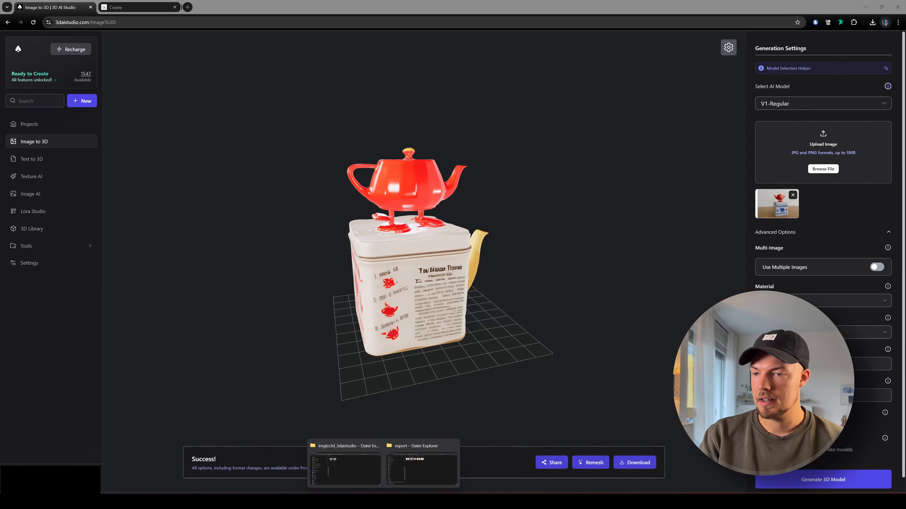
drag(627, 346, 638, 338)
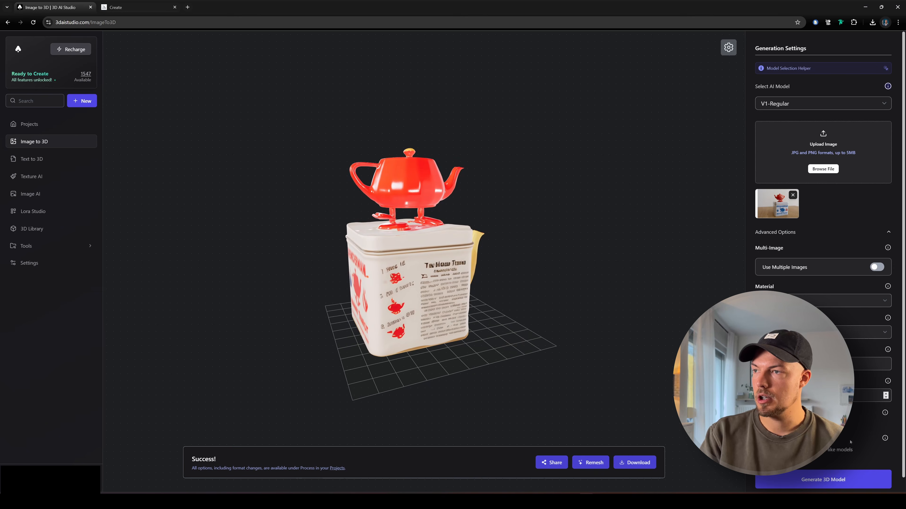
click(820, 482)
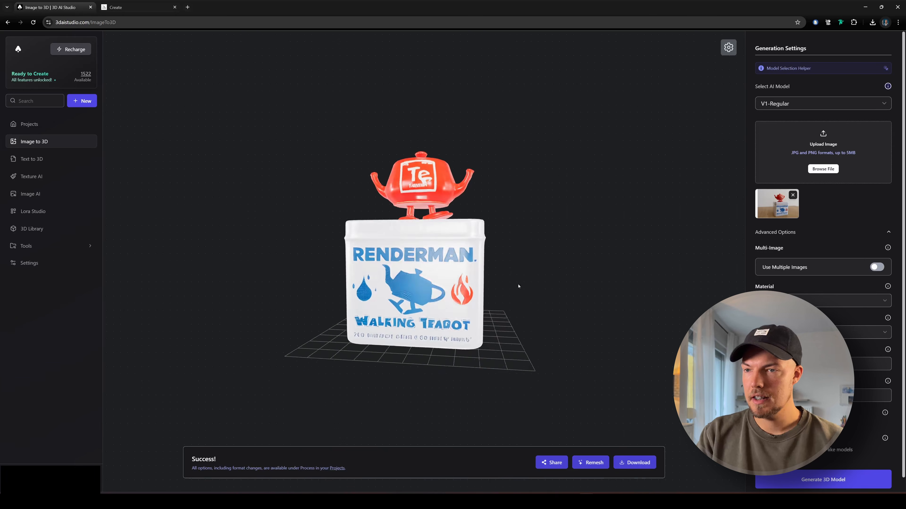
drag(519, 286, 418, 356)
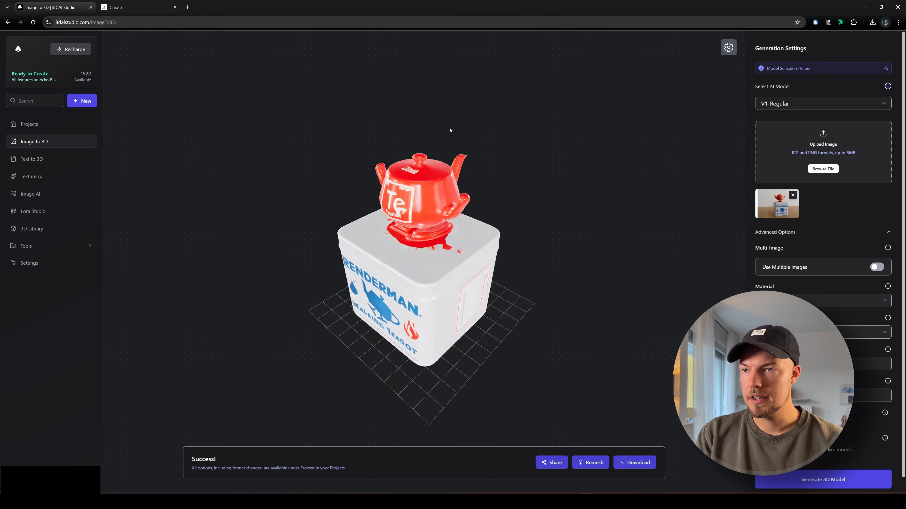
drag(450, 131, 464, 251)
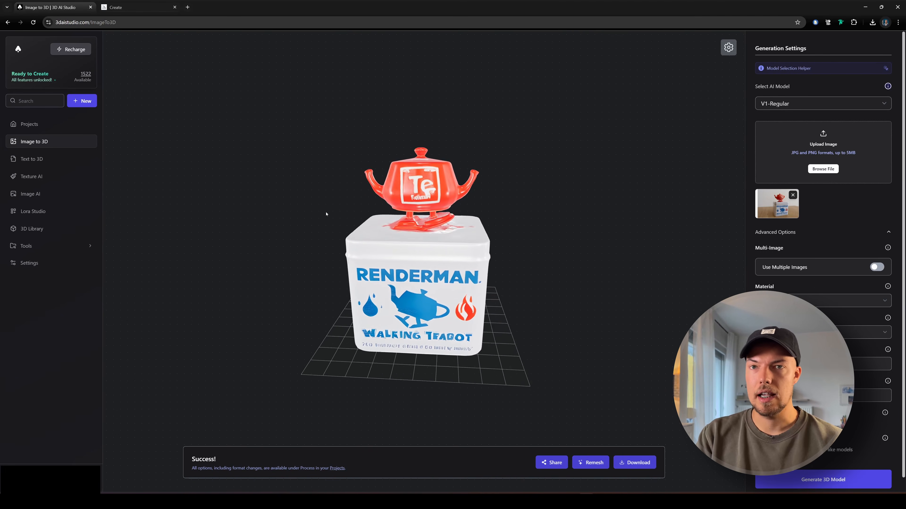
Open the earlier "Red teapot on a novelty tin can" project in the 3D preview and examine its shape and texture from all sides
click(39, 125)
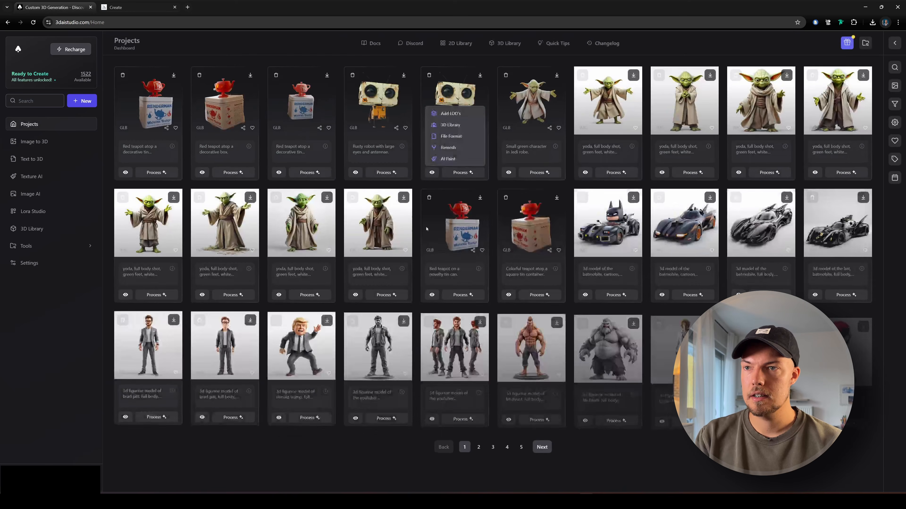
click(432, 294)
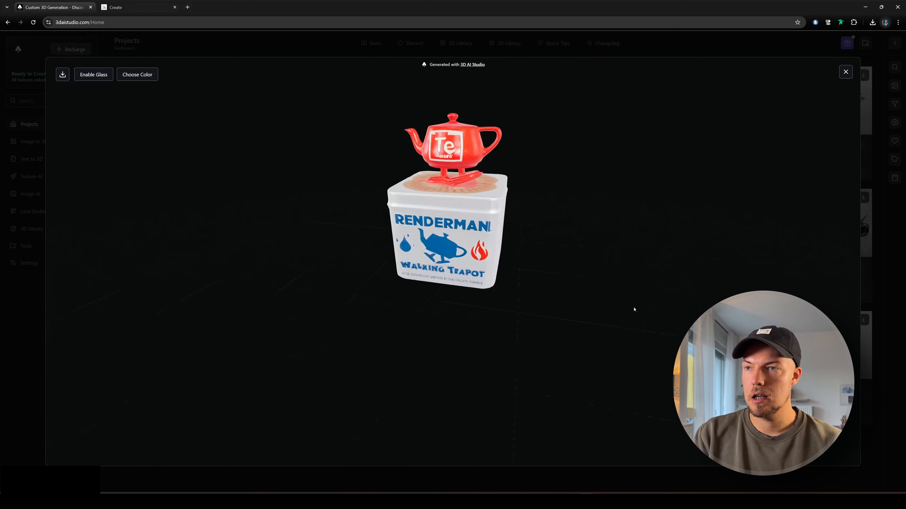
drag(479, 280, 390, 279)
scroll(512, 246, up, 3)
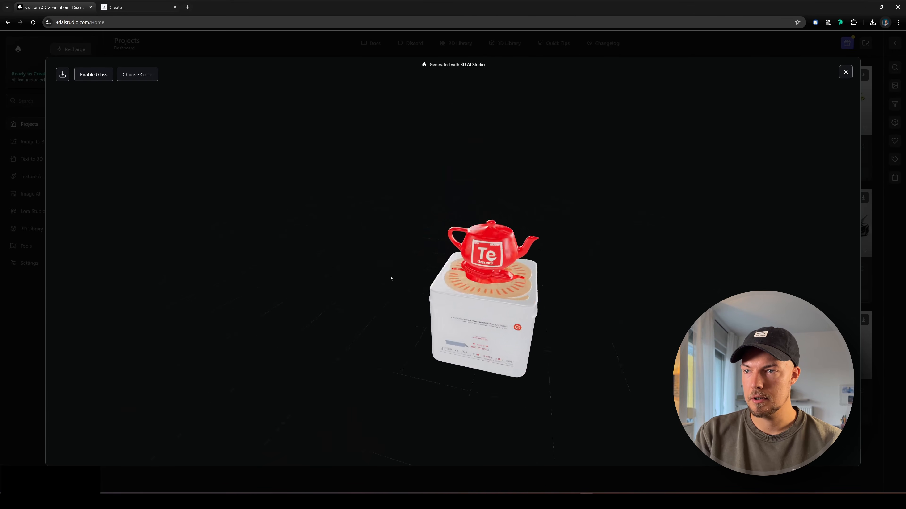
scroll(446, 278, up, 5)
drag(471, 282, 290, 272)
scroll(357, 286, down, 5)
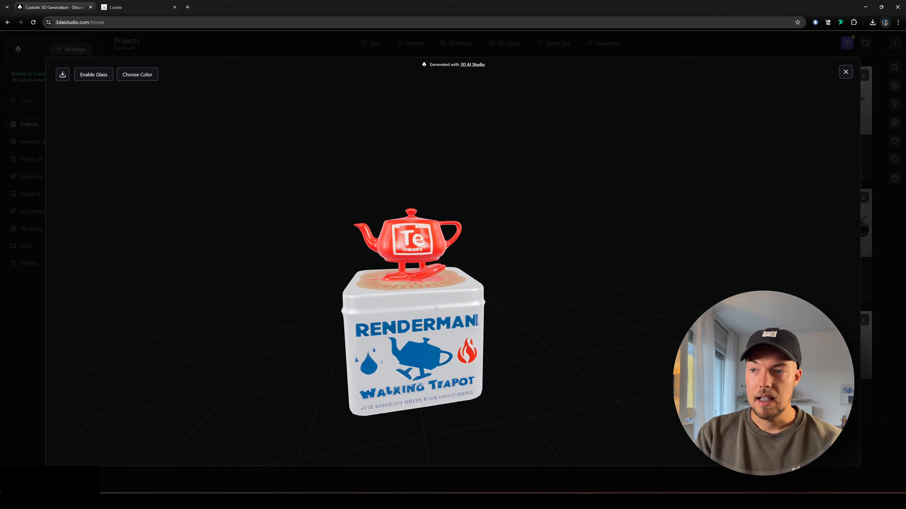
drag(440, 288, 400, 236)
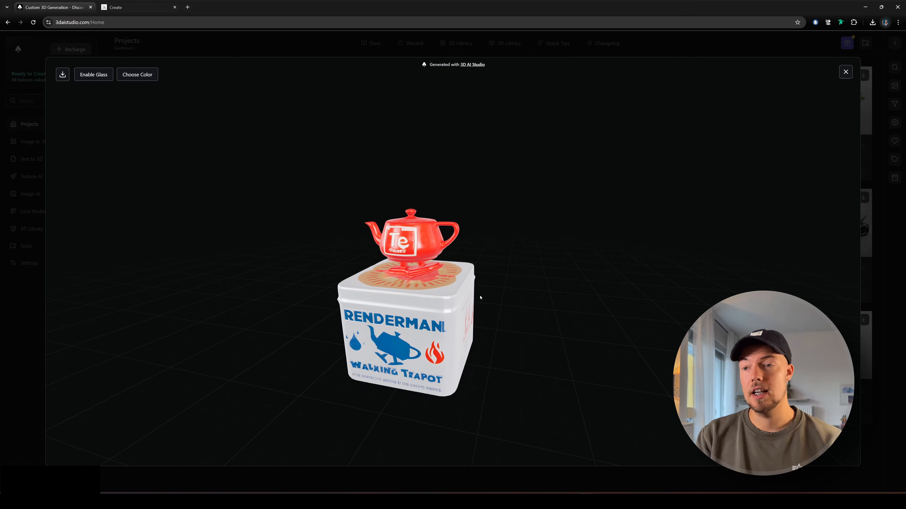
drag(413, 311, 396, 323)
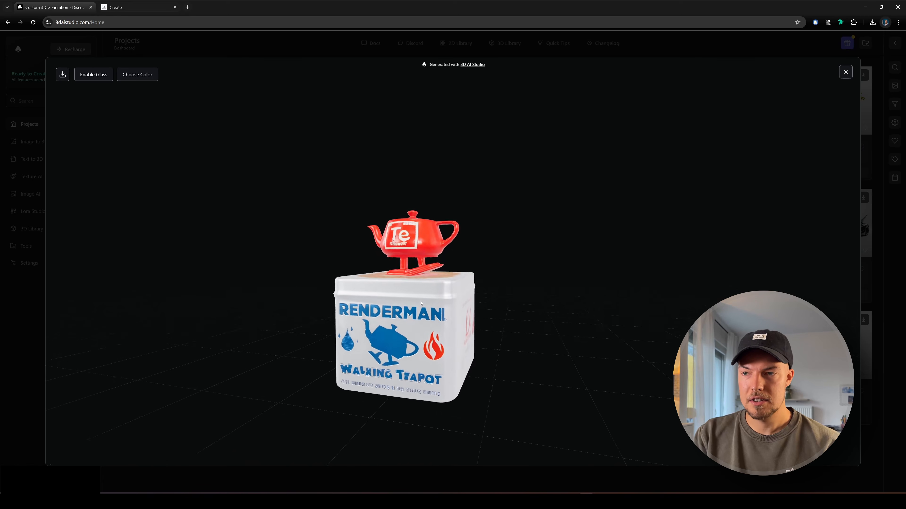
drag(421, 303, 463, 319)
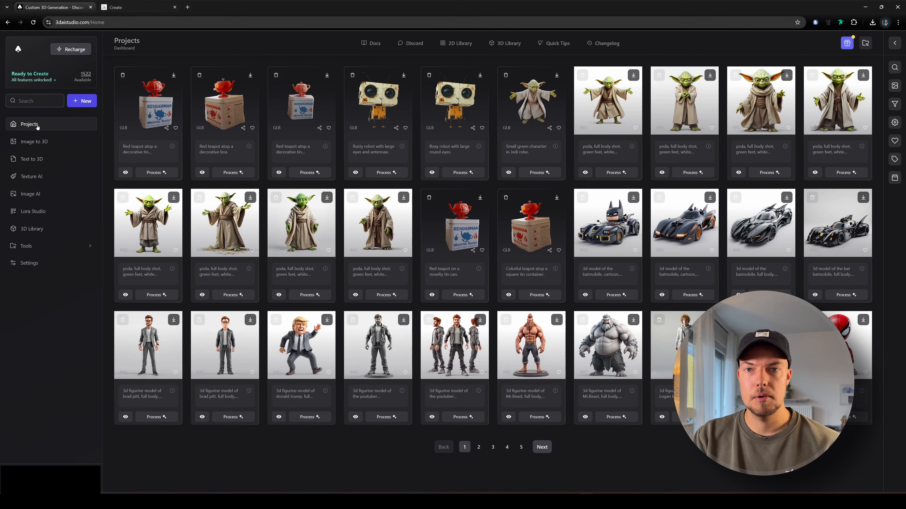
Remesh the small green Jedi-robed character as an fbx with 15000 faces and Merge Vertices enabled
mouse_move(541, 174)
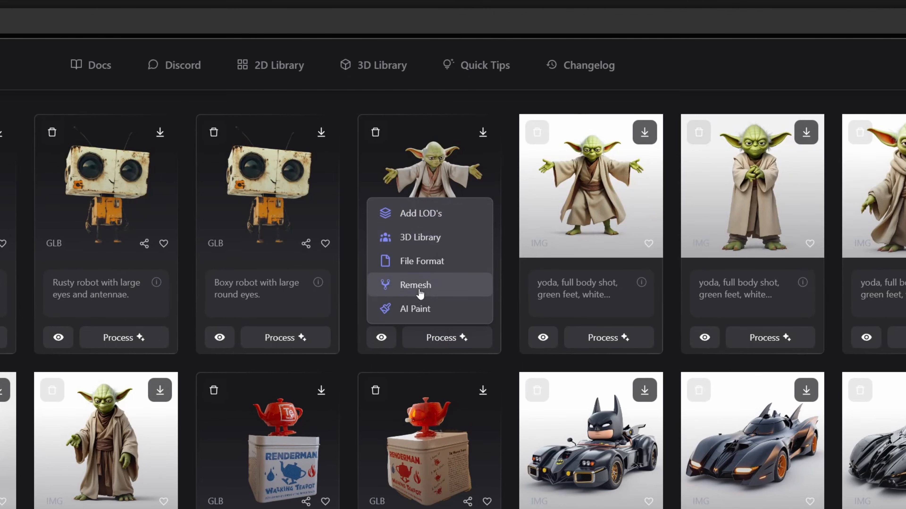
click(436, 288)
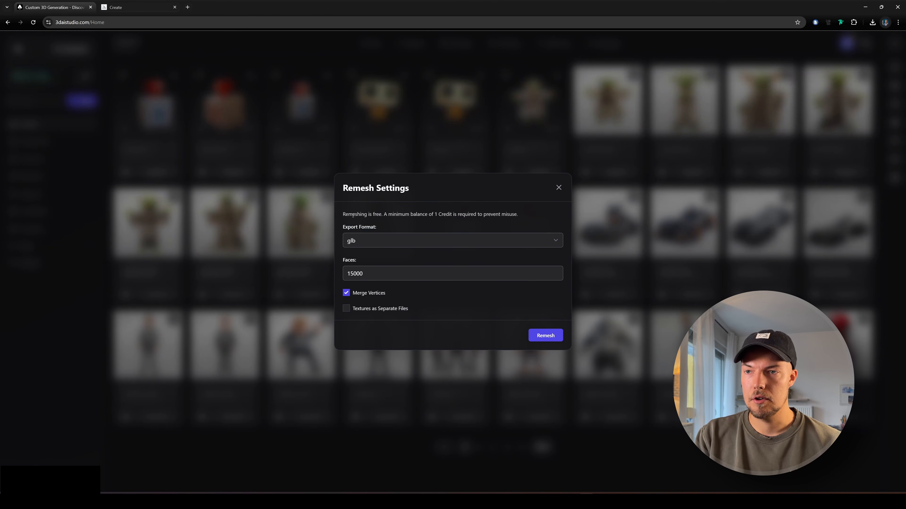
click(383, 215)
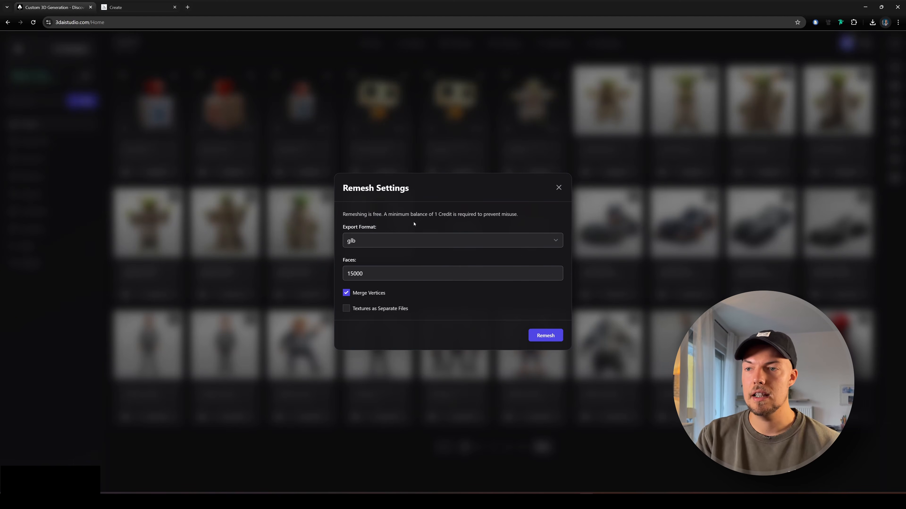
click(367, 241)
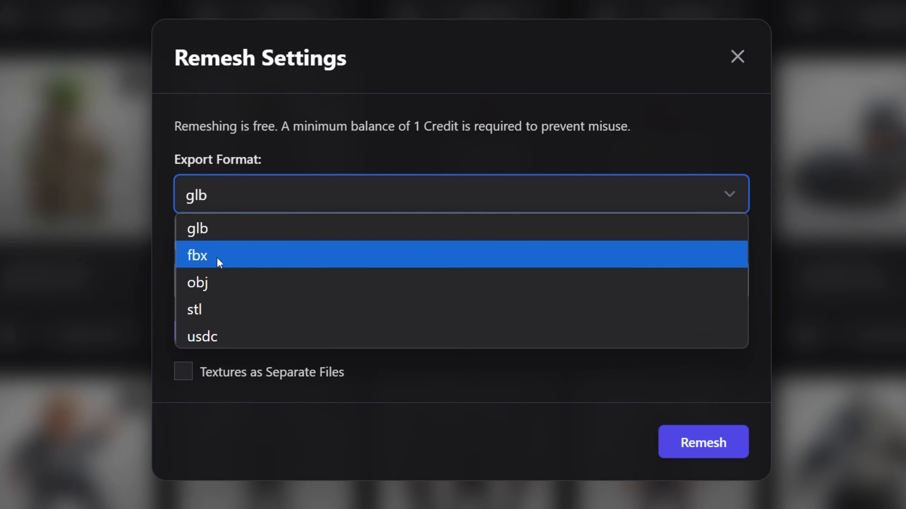
click(360, 265)
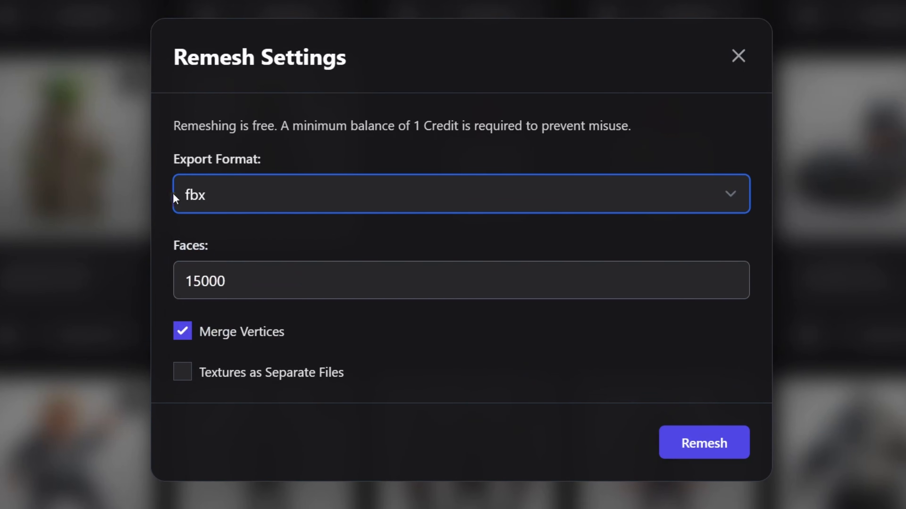
click(213, 288)
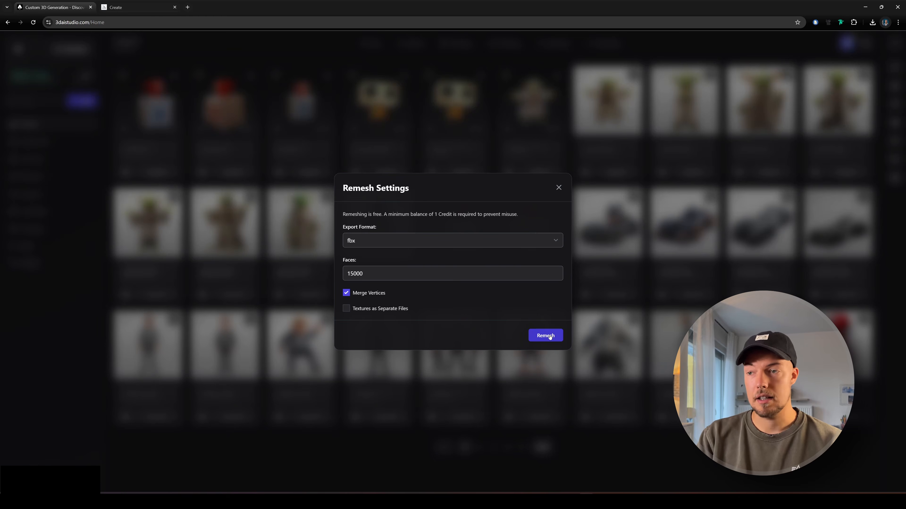
click(716, 446)
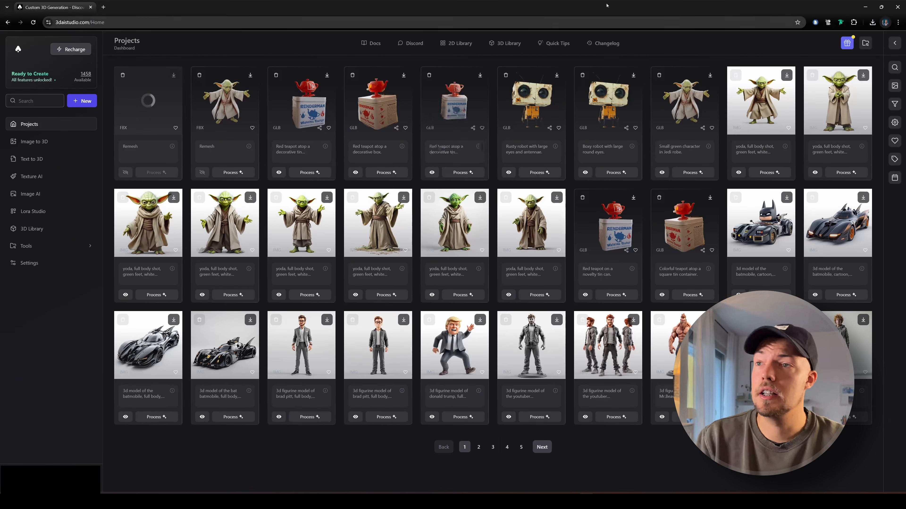
Browse the community 3D Library to its second page and examine the rudolfbaby deer model in 3D
click(502, 44)
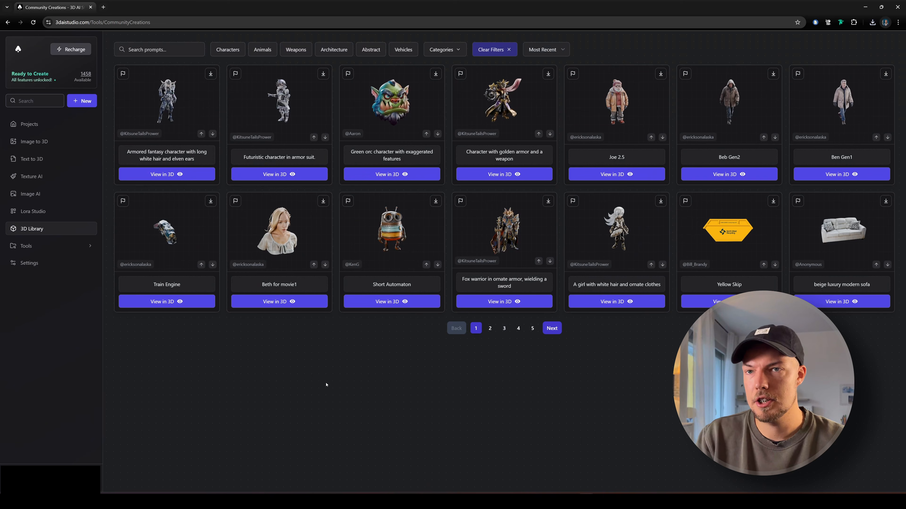
click(553, 330)
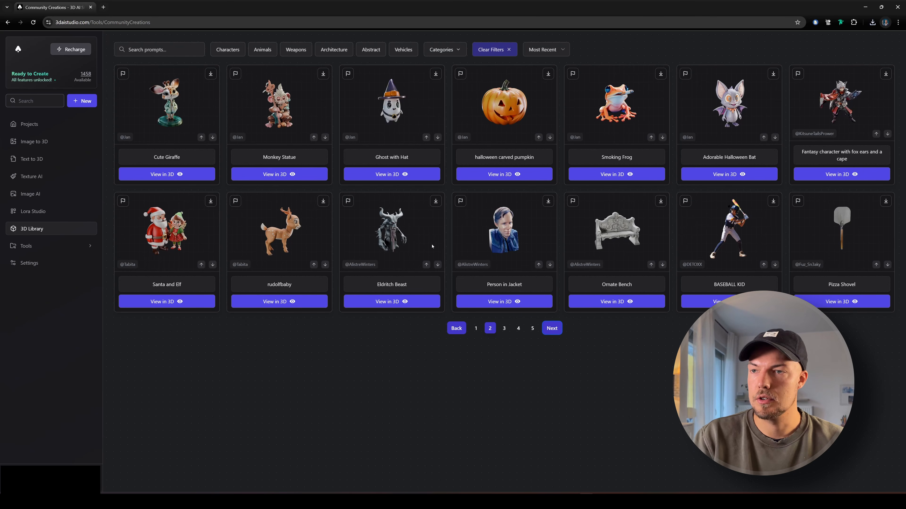
click(273, 303)
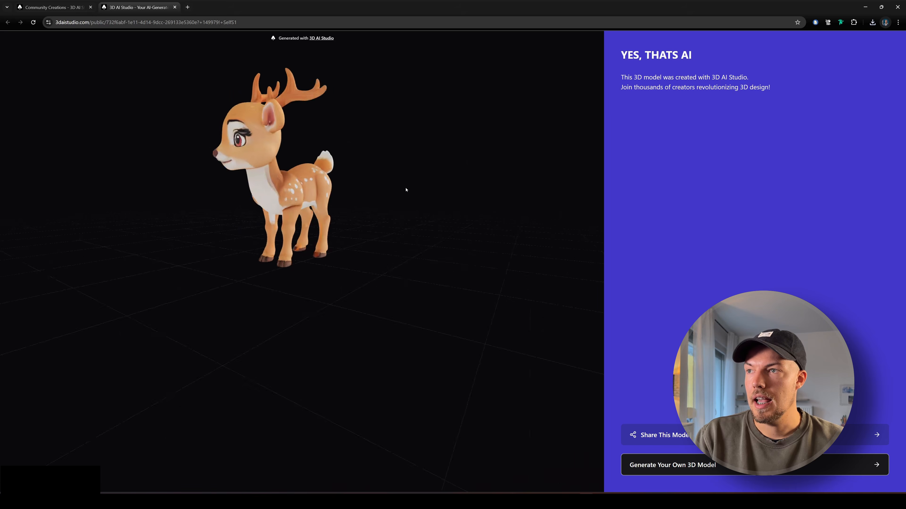
right_drag(388, 221, 400, 320)
drag(399, 321, 438, 294)
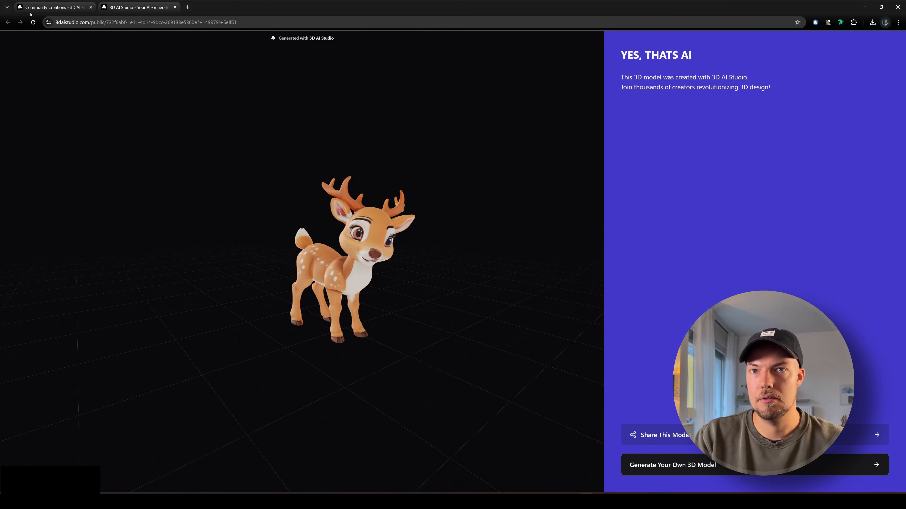
click(53, 6)
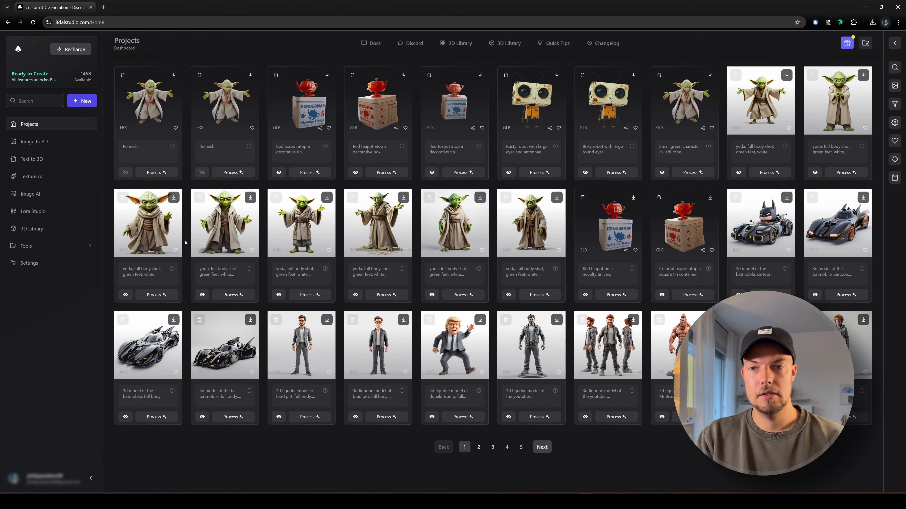
Open the Mixamo site through the Mixamo Rigging tool and accept all cookies
click(91, 246)
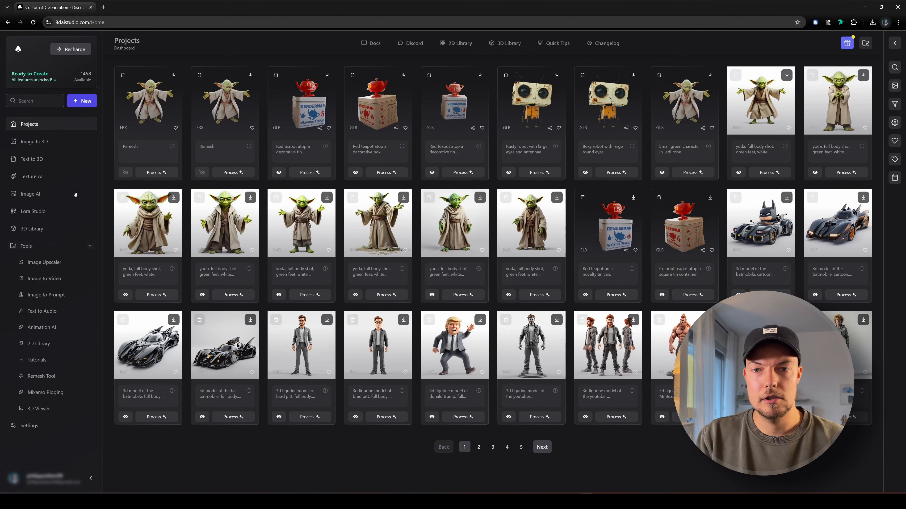
click(53, 393)
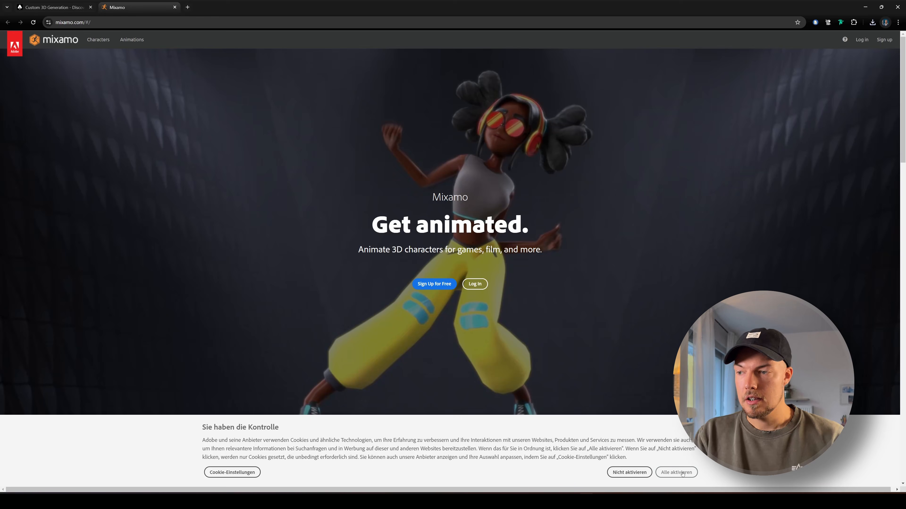
click(679, 473)
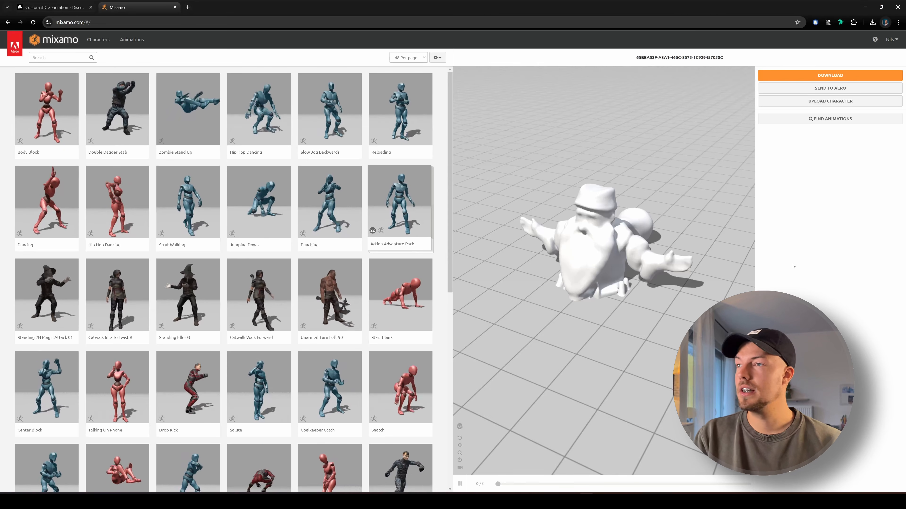
Upload yoda.fbx from the Downloads folder to Mixamo as a new character for auto-rigging
click(822, 105)
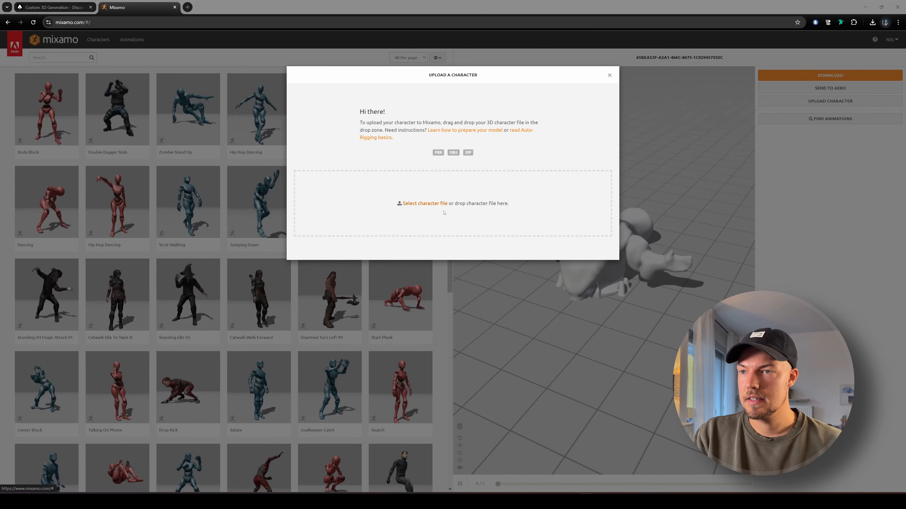
click(422, 203)
scroll(54, 197, up, 3)
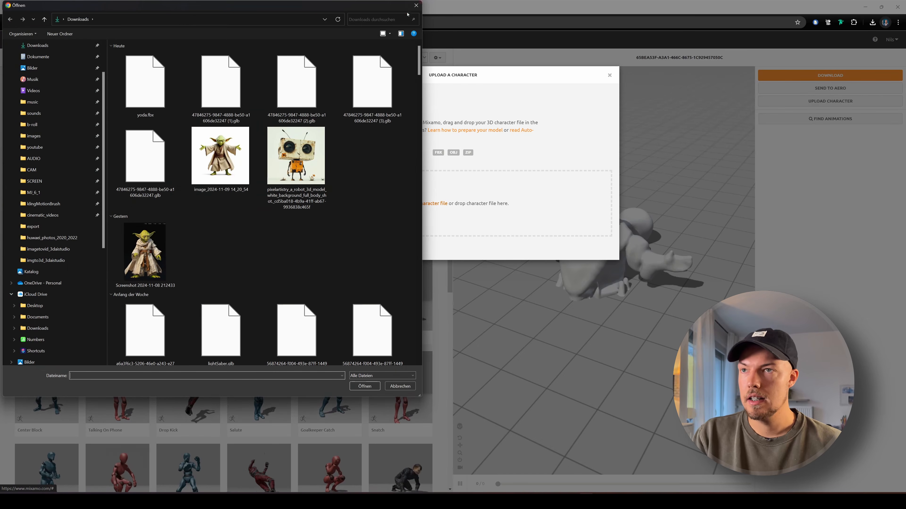
click(416, 6)
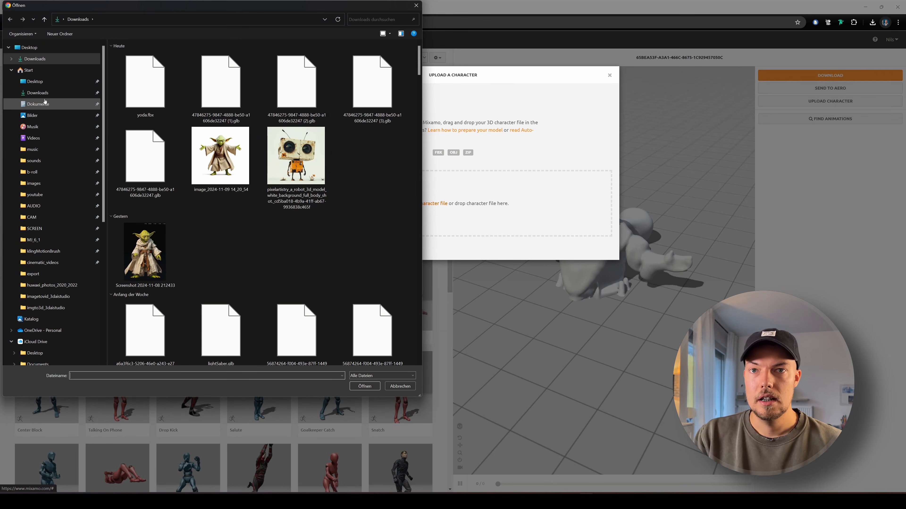
click(37, 93)
click(145, 84)
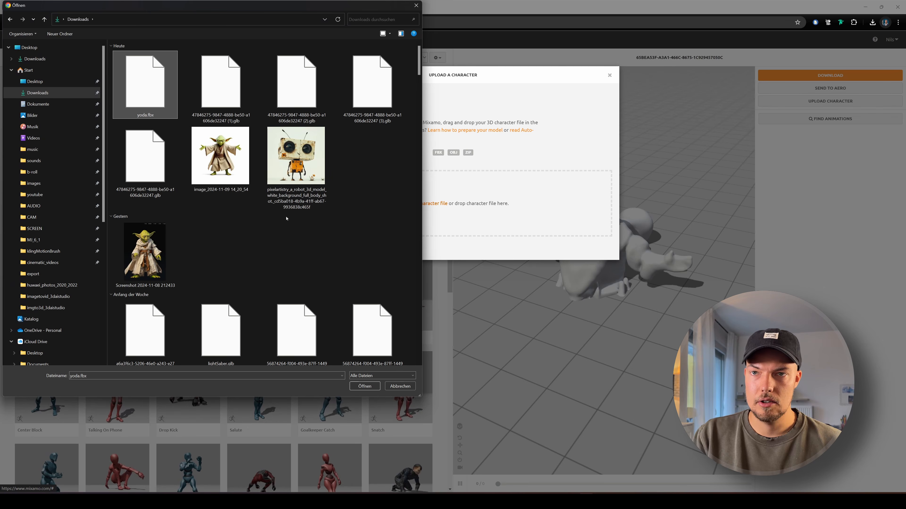
key(Right)
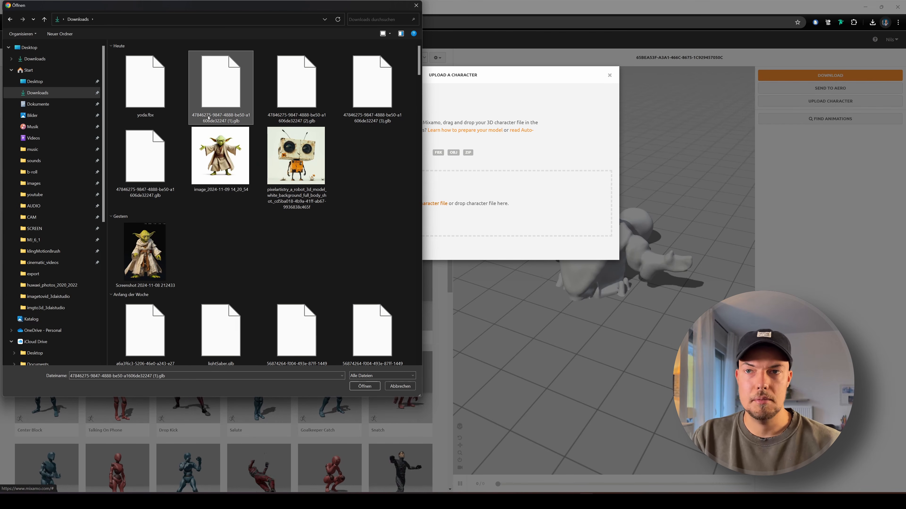
click(148, 111)
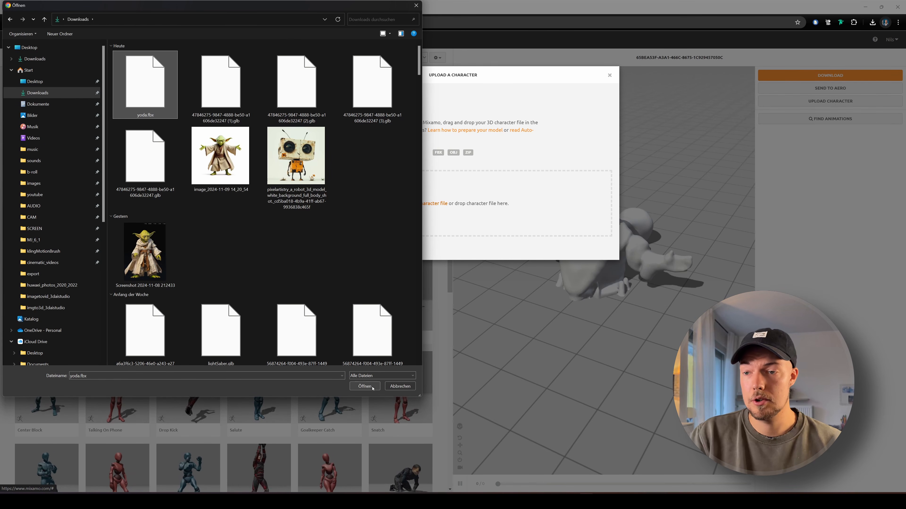
click(364, 386)
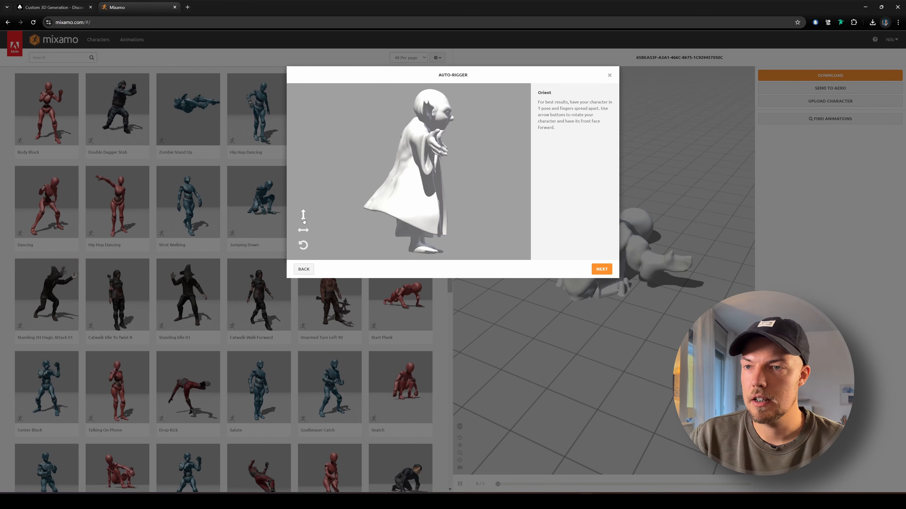
Rotate the uploaded Yoda character until it stands upright facing forward, and accept the orientation
click(302, 245)
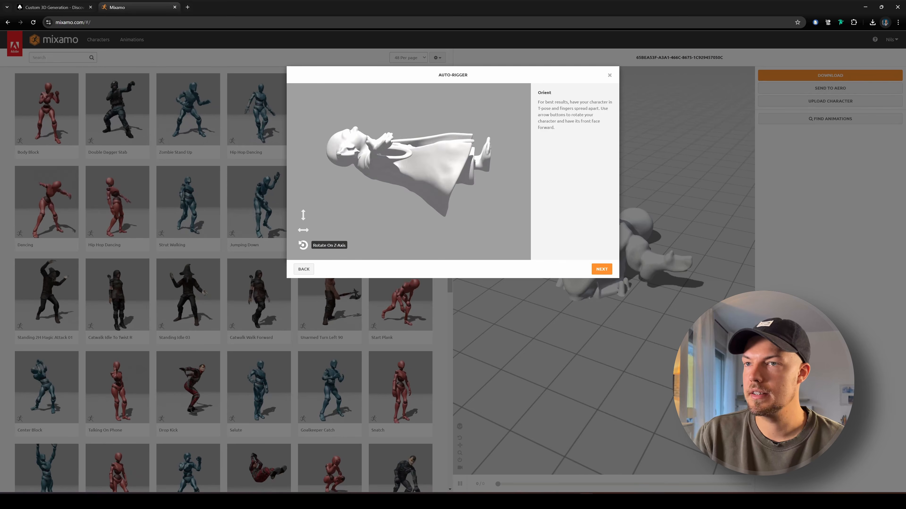
click(303, 245)
click(303, 245)
click(303, 245)
click(303, 229)
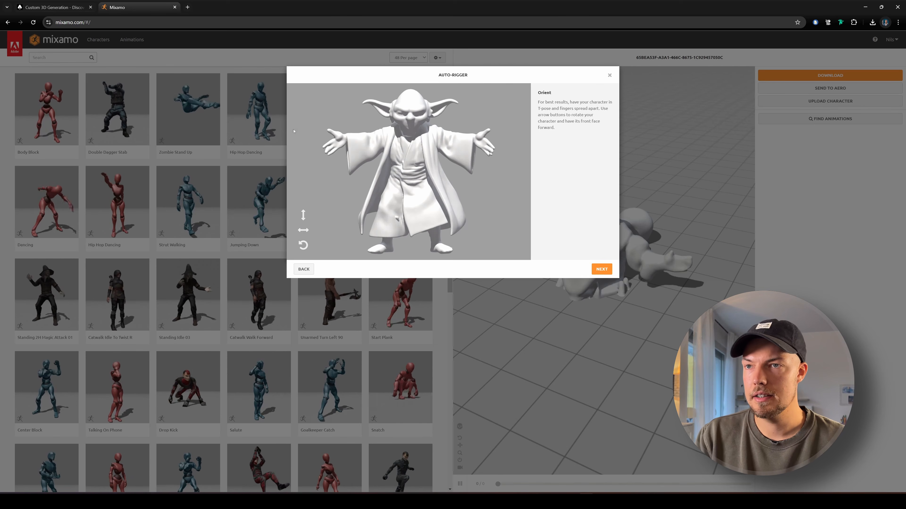
click(602, 269)
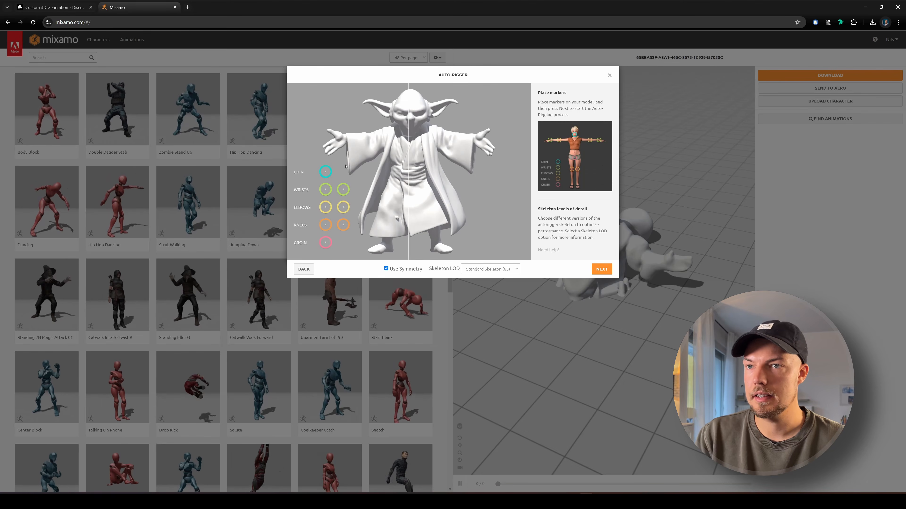
Place the chin, wrist, elbow, knee and groin markers on Yoda with symmetry, raise the chin marker slightly, and start the auto-rigging
drag(325, 172, 409, 125)
drag(325, 189, 344, 140)
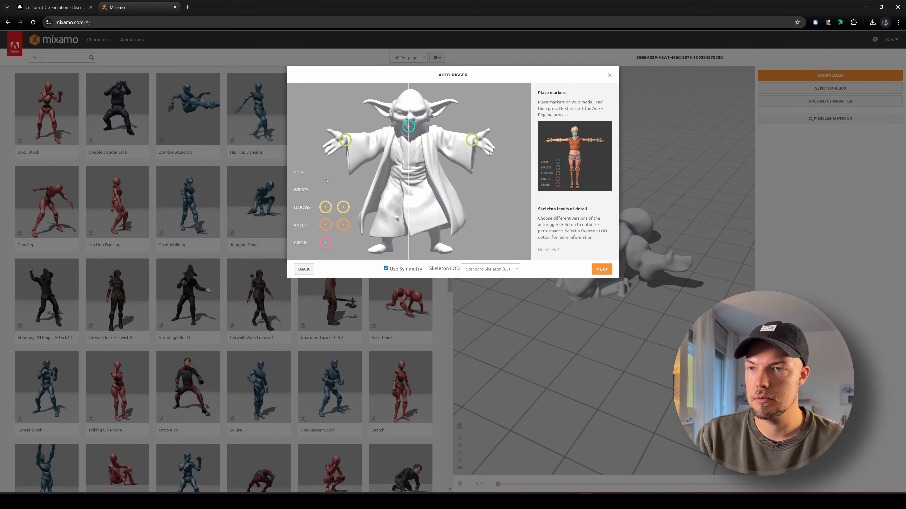
mouse_move(325, 207)
mouse_down()
mouse_move(366, 158)
mouse_move(368, 139)
mouse_up()
drag(325, 225, 389, 210)
drag(326, 243, 411, 183)
drag(410, 127, 409, 122)
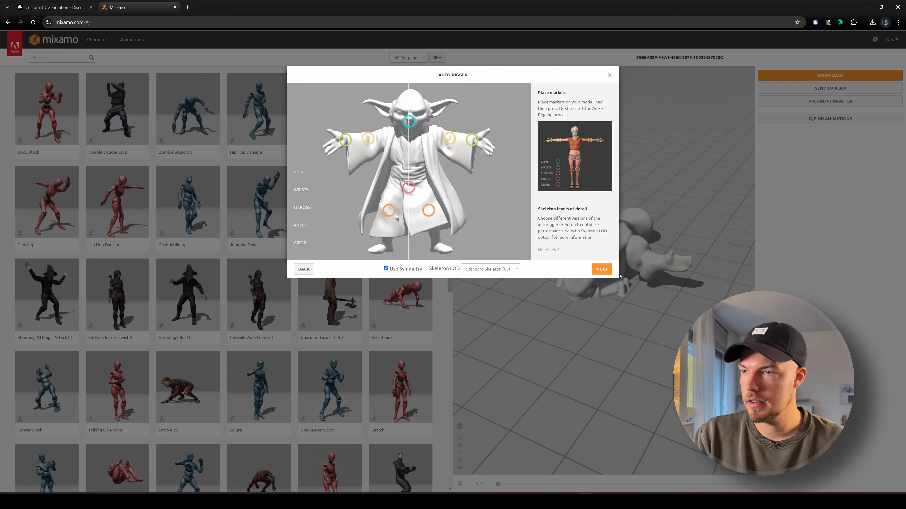
click(605, 272)
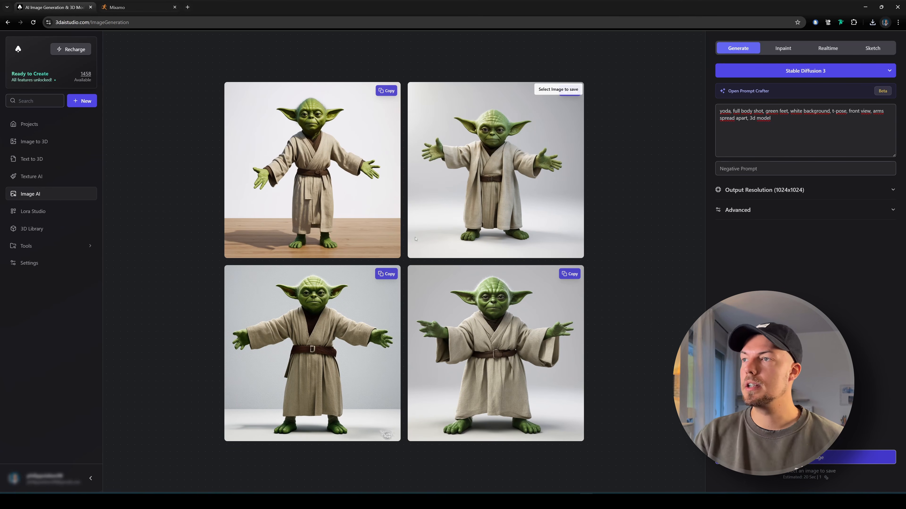
In 3D AI Studio's image generator, review the Yoda t-pose prompt and the list of available image models
drag(771, 118, 803, 107)
click(840, 123)
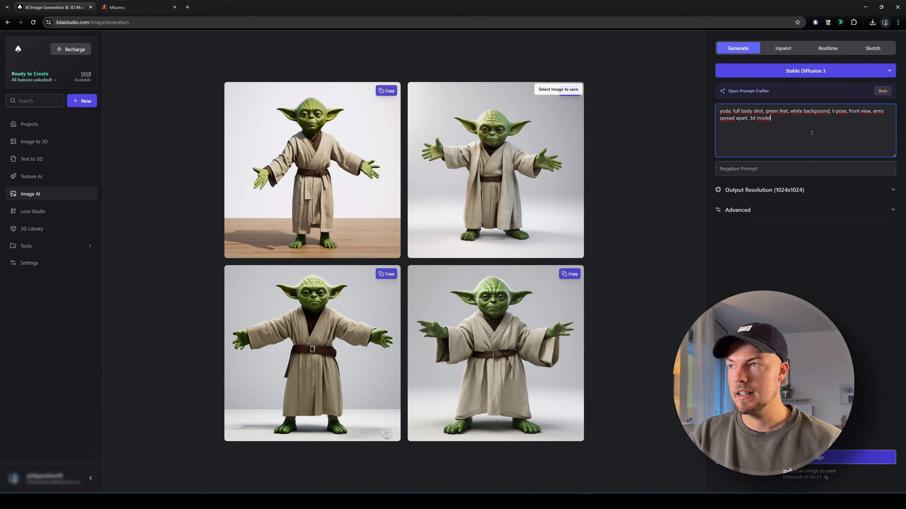
click(800, 73)
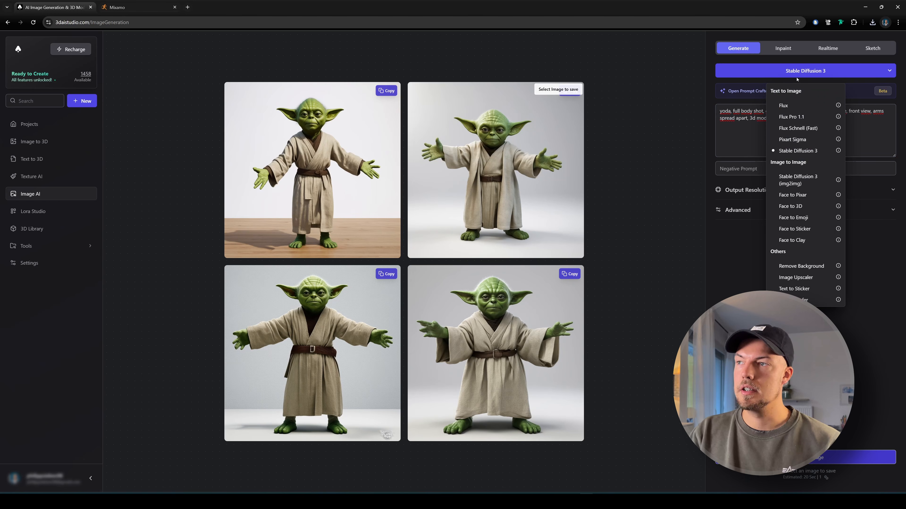
click(797, 77)
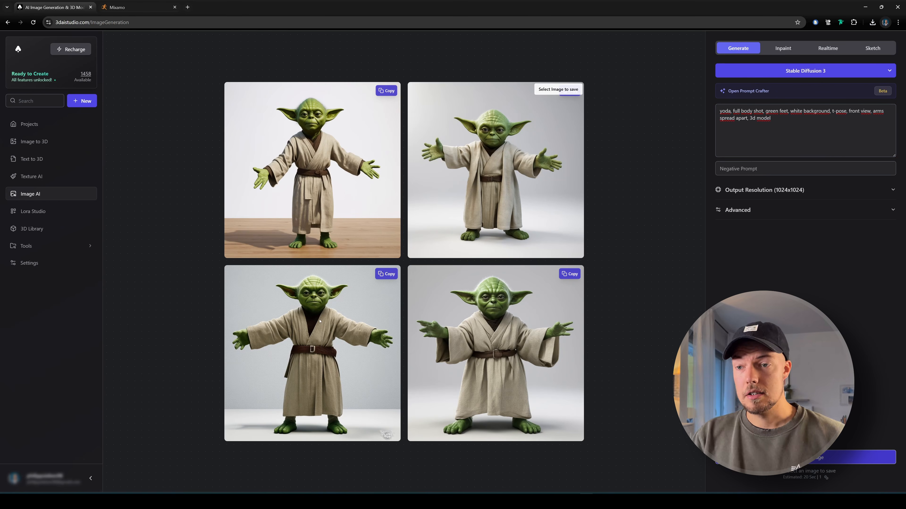
Copy the generated Yoda image from the second row, first column, and open the Image to 3D tool
right_click(361, 341)
key(Escape)
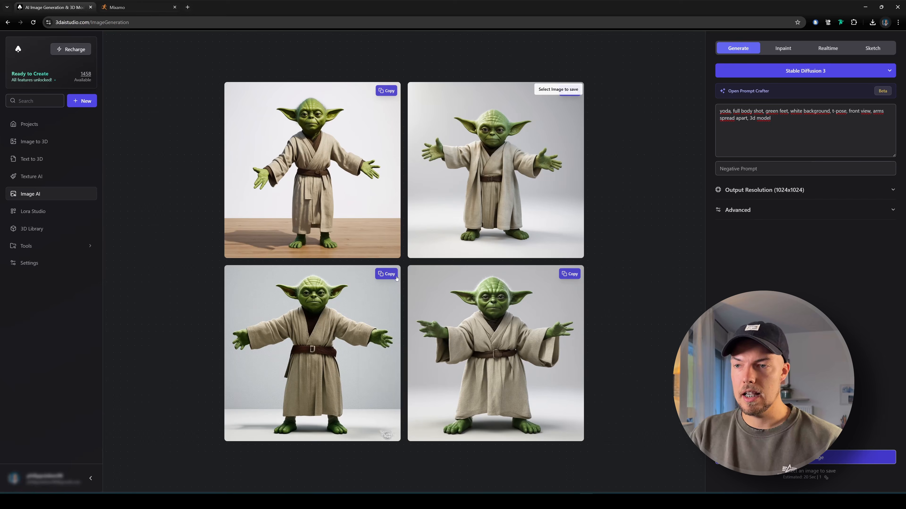
click(387, 273)
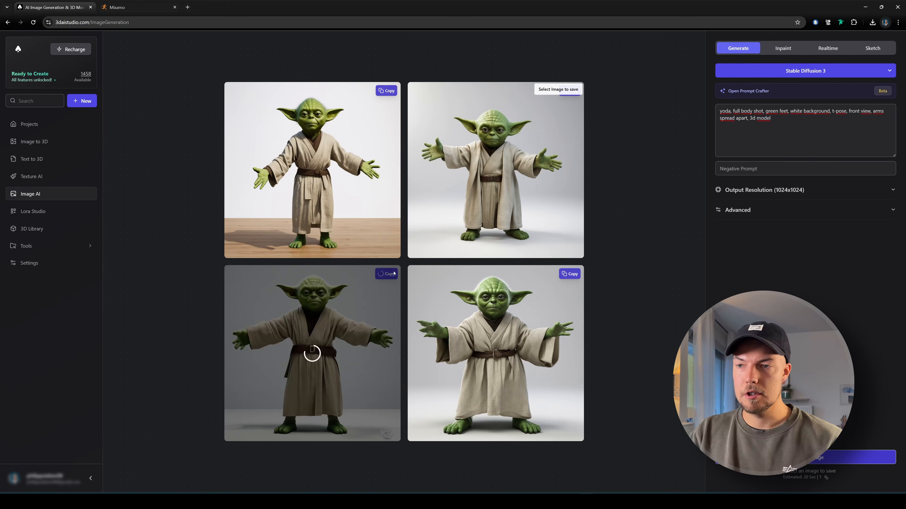
click(35, 142)
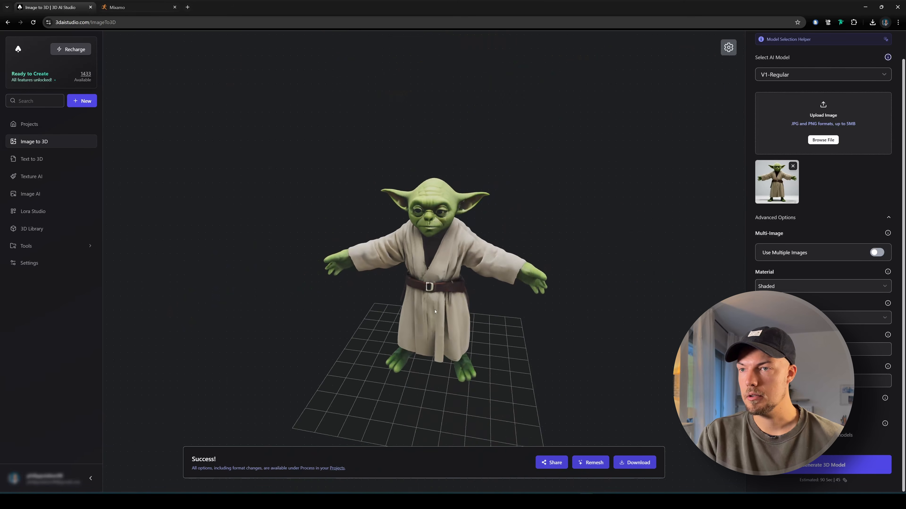
Inspect the newly generated Yoda model and choose fbx as the export format in its remesh settings
scroll(462, 306, up, 3)
scroll(457, 317, down, 3)
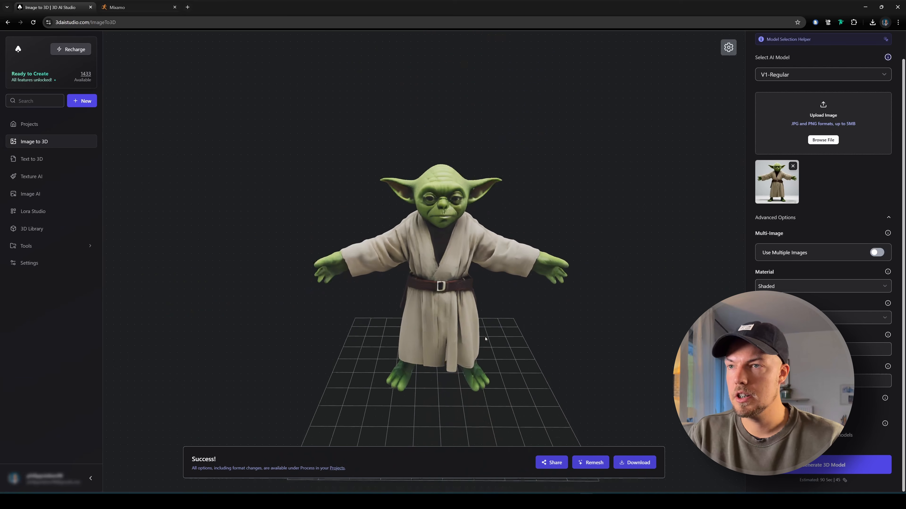
drag(461, 314, 417, 286)
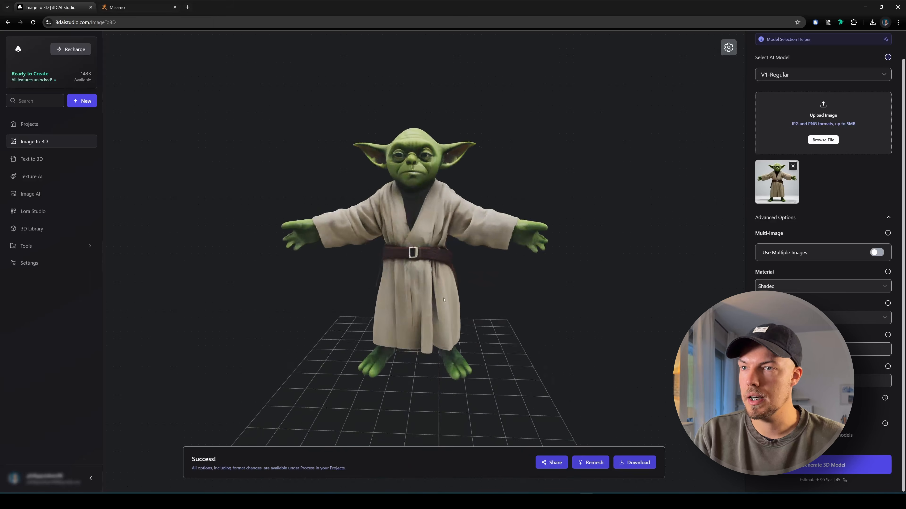
click(596, 464)
click(363, 254)
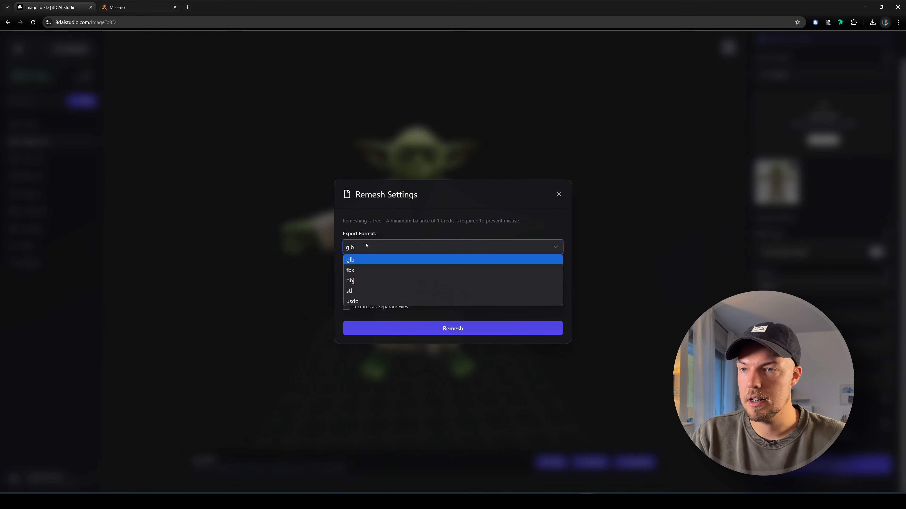
click(356, 267)
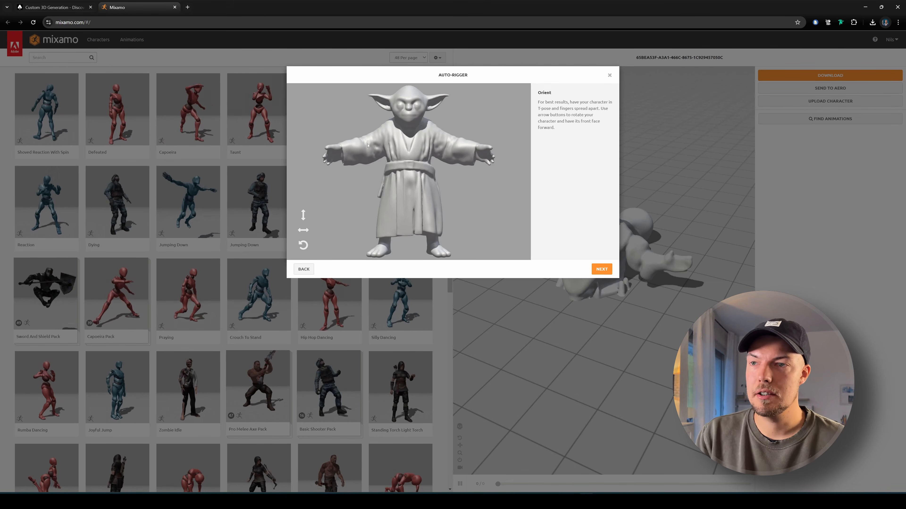
In Mixamo's auto-rigger, turn the new Yoda a full circle about the Y-axis and accept the front-facing orientation
click(303, 230)
click(303, 230)
click(303, 230)
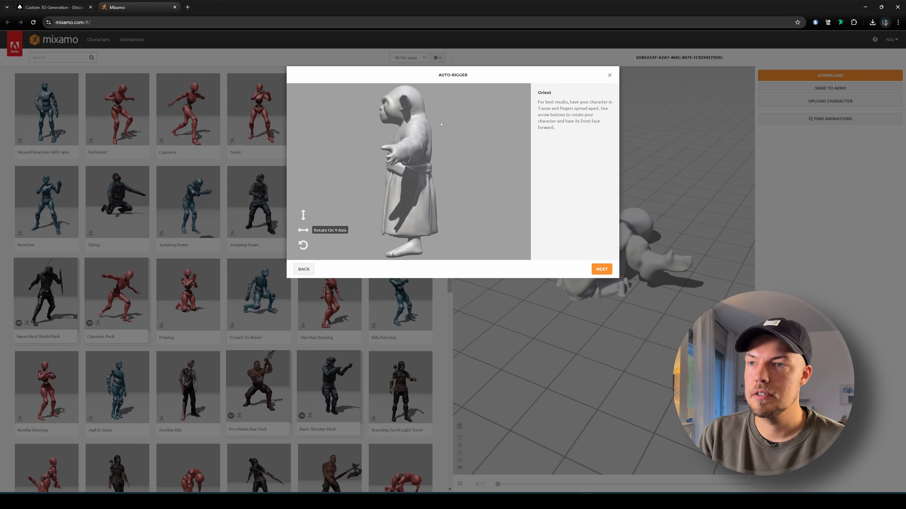
click(303, 230)
click(603, 269)
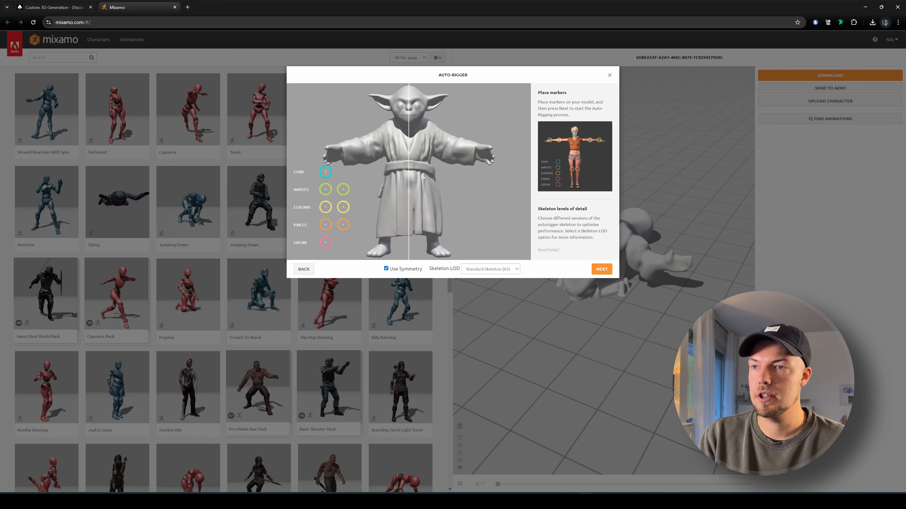
Place the wrist, elbow, knee, groin and chin markers on the new Yoda with symmetry and start the auto-rigging
drag(324, 197, 346, 152)
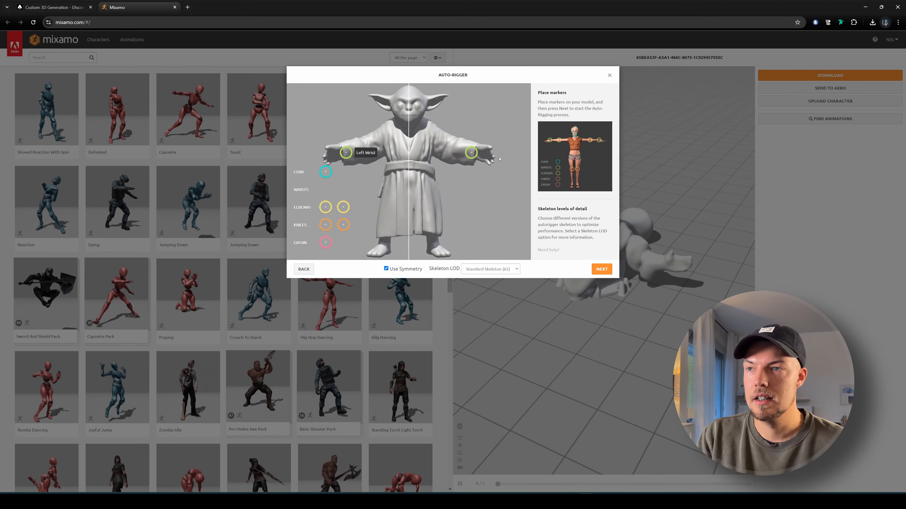
mouse_move(325, 207)
mouse_down()
mouse_move(354, 148)
mouse_move(369, 146)
mouse_up()
drag(326, 224, 390, 212)
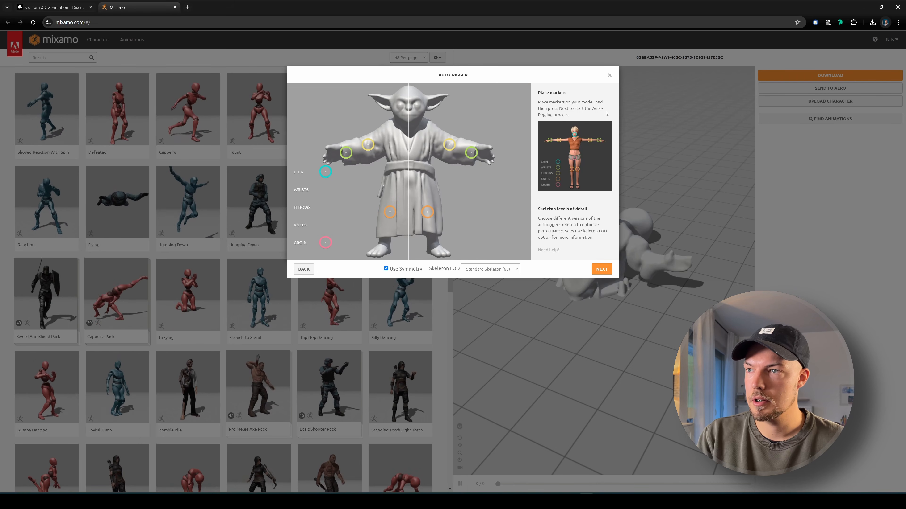
drag(326, 243, 407, 181)
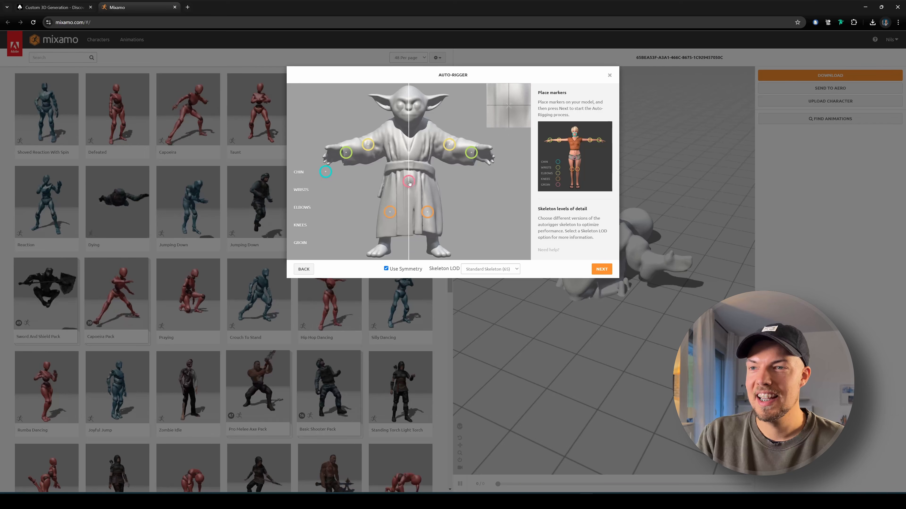
mouse_move(326, 171)
mouse_down()
mouse_move(414, 131)
mouse_move(408, 123)
mouse_up()
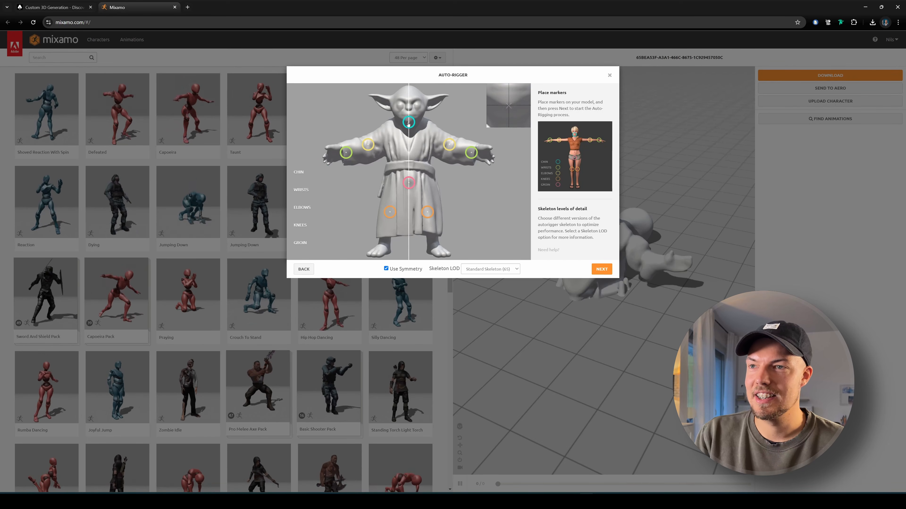
click(600, 270)
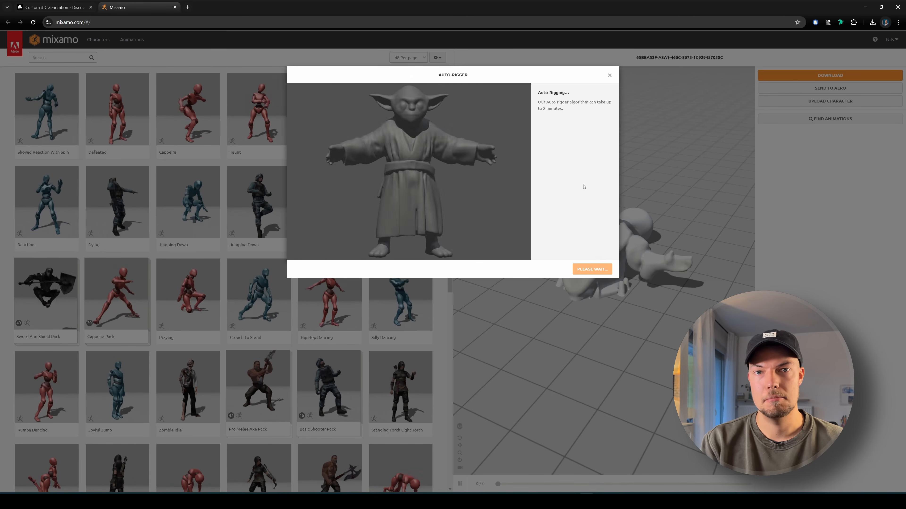
Review the auto-rigged Yoda from another angle and confirm it as the replacement for the previous character
drag(428, 170, 430, 139)
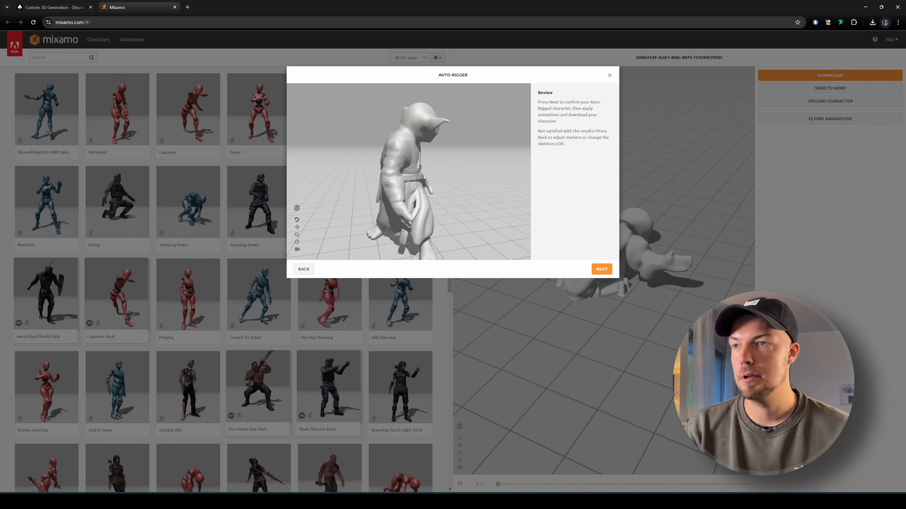
click(602, 270)
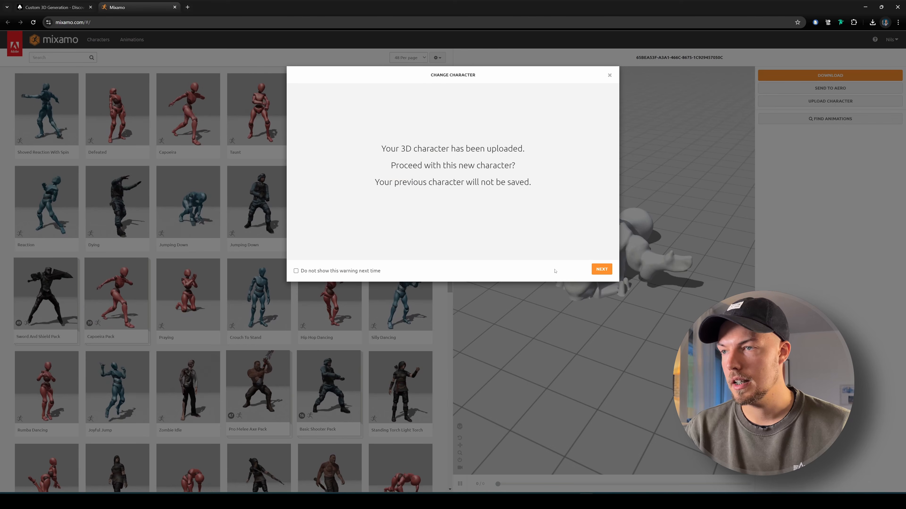
click(601, 270)
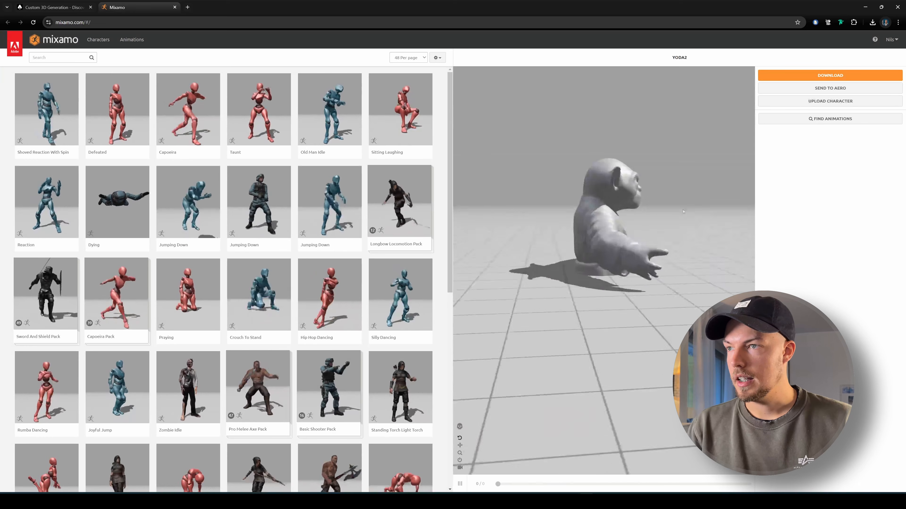
Preview the Jumping Down, Female Dynamic Pose and Standing Dodge Backward animations on the rigged Yoda
drag(610, 216, 586, 252)
click(328, 207)
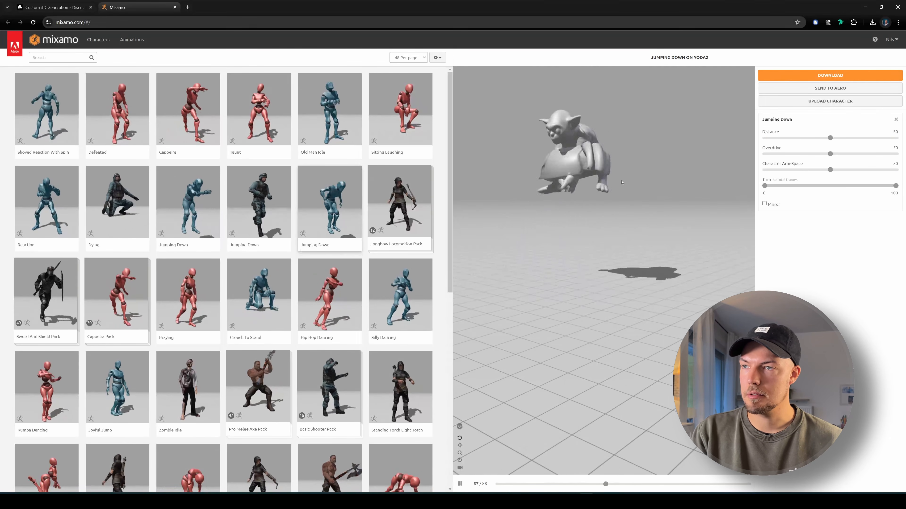
scroll(410, 296, down, 5)
click(188, 272)
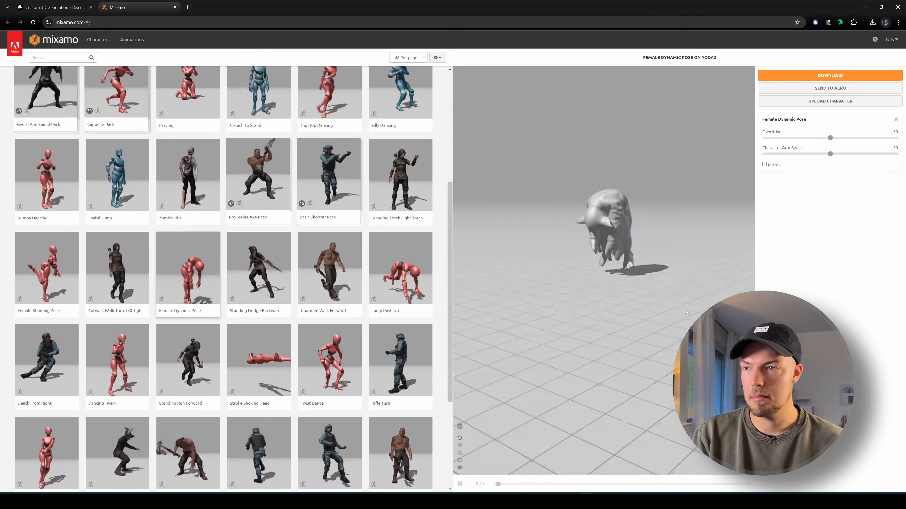
click(256, 256)
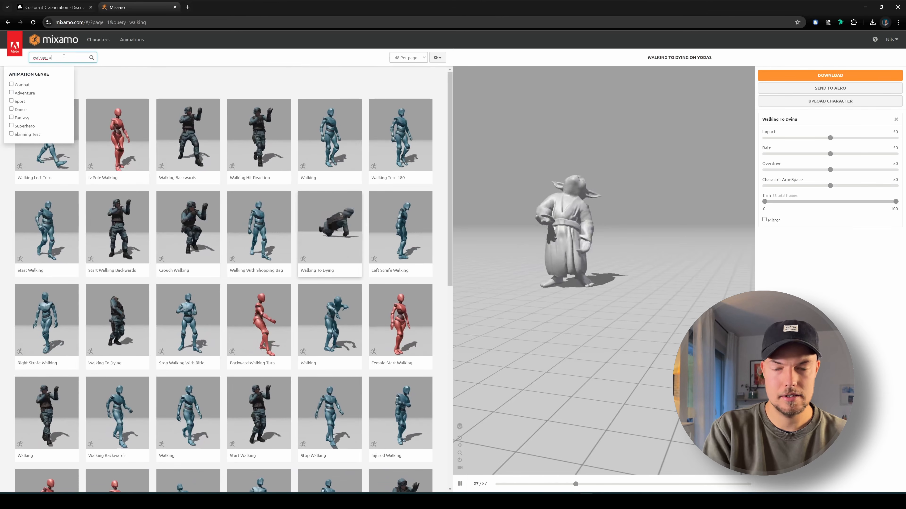
Search the animations for "walking old" and apply Old Man Walk to Yoda
text(ld)
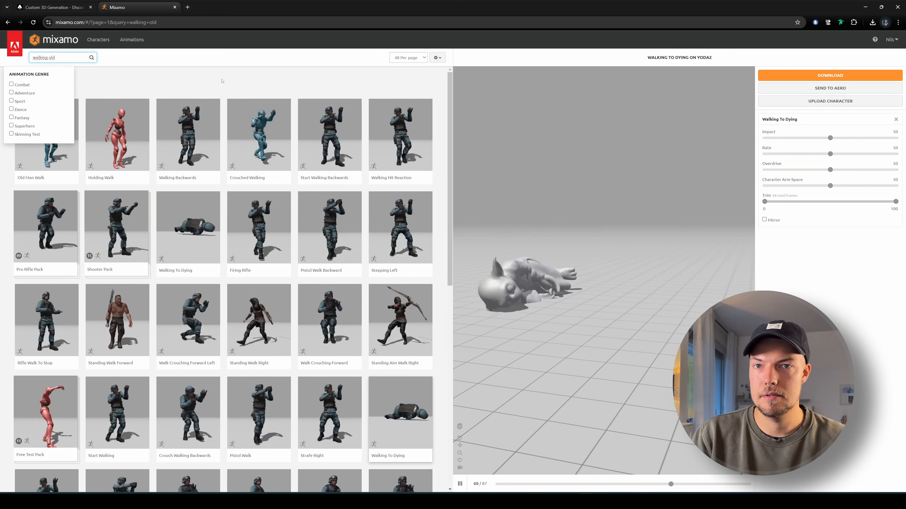
click(54, 147)
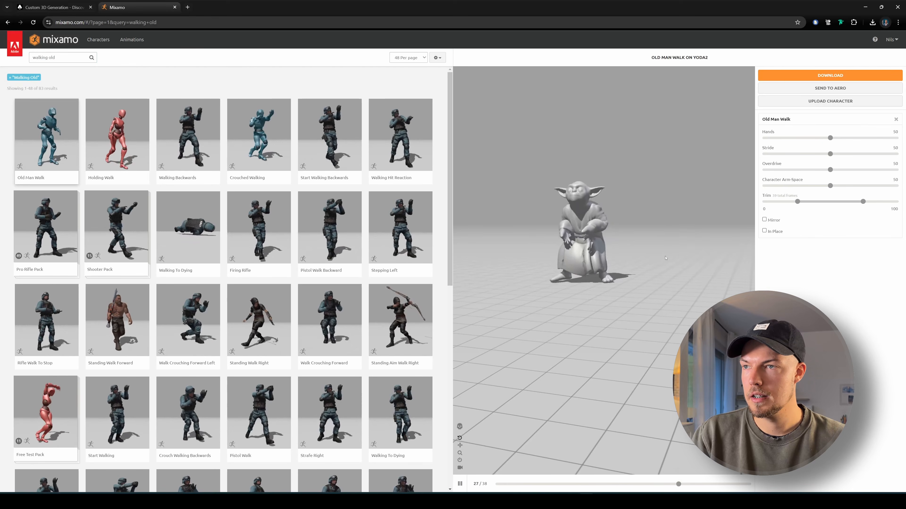
Set Old Man Walk's Hands to 67, Overdrive to 67 and Character Arm-Space to 69, and lower its Stride
drag(561, 249, 592, 280)
scroll(606, 253, up, 3)
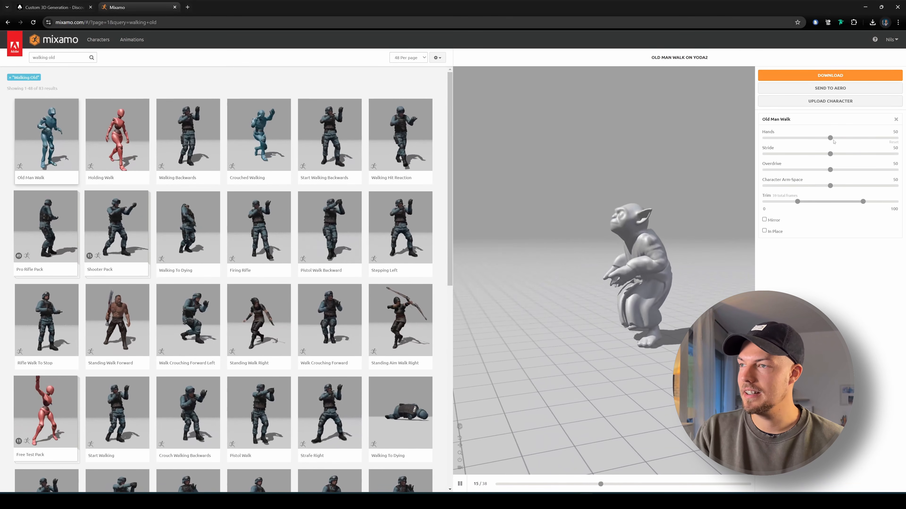
drag(837, 141, 855, 185)
Open the download settings for the Old Man Walk animation and choose the FBX Binary(.fbx) format With Skin
click(830, 76)
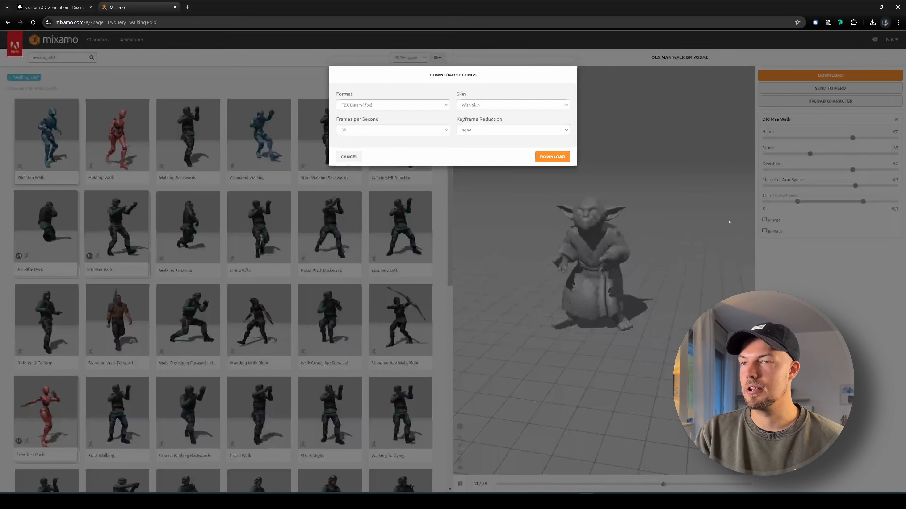
click(362, 105)
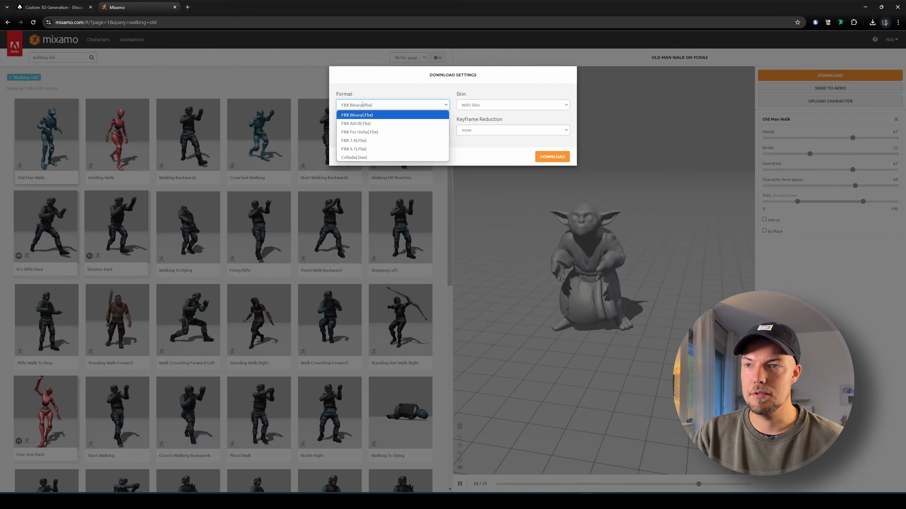
click(362, 104)
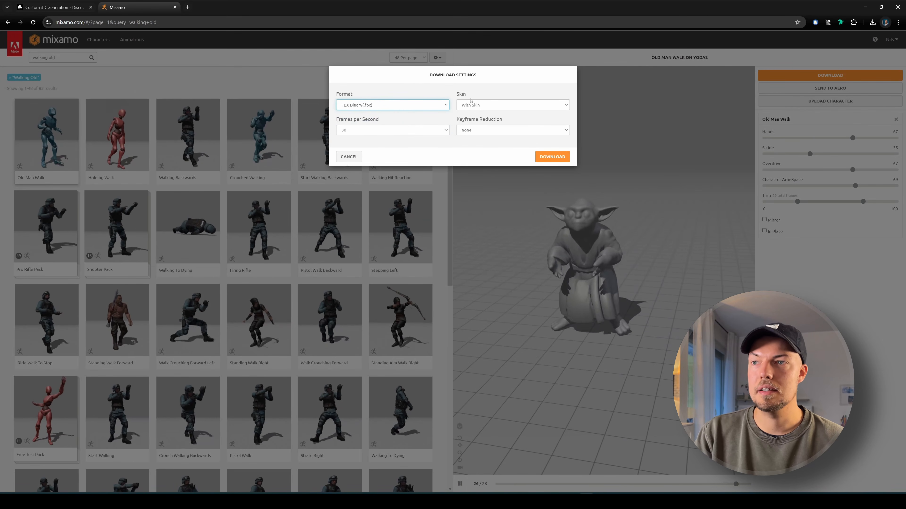
click(474, 104)
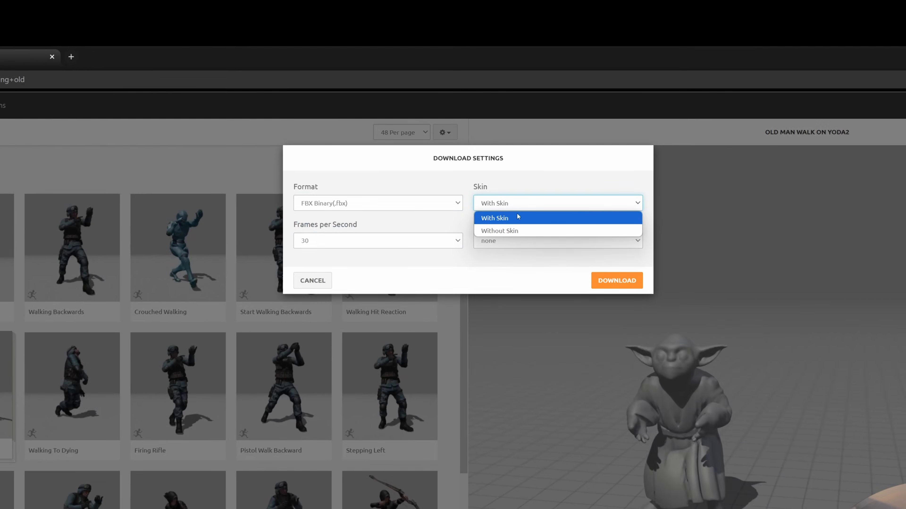
click(521, 215)
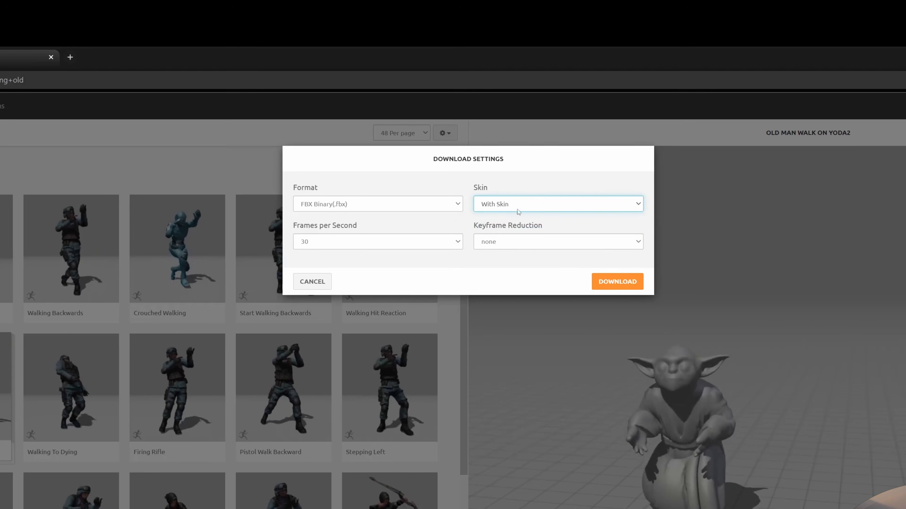
Keep the download at 30 frames per second with no keyframe reduction and download the animated Yoda
click(363, 241)
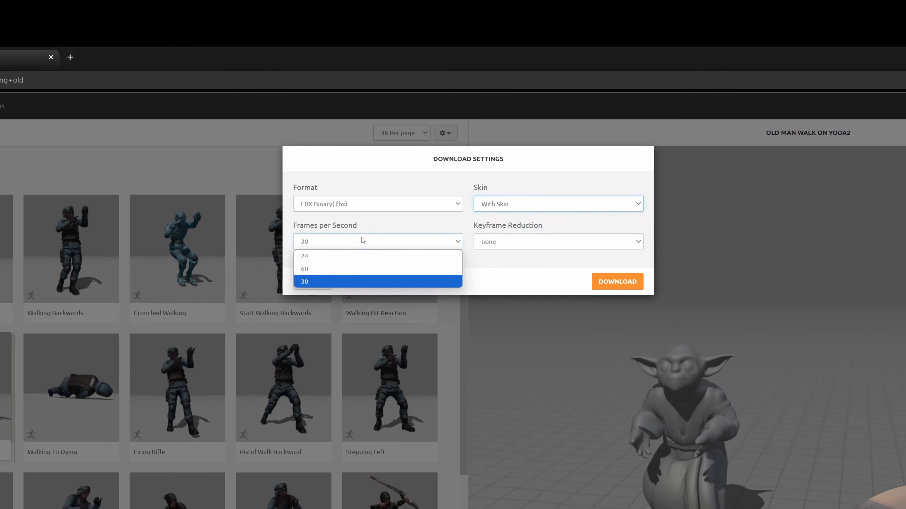
click(361, 242)
click(453, 239)
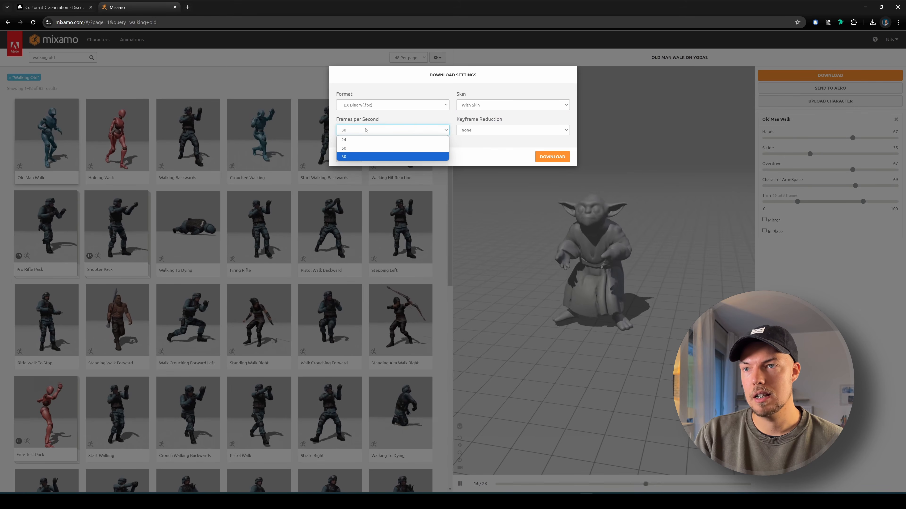
click(321, 243)
click(396, 243)
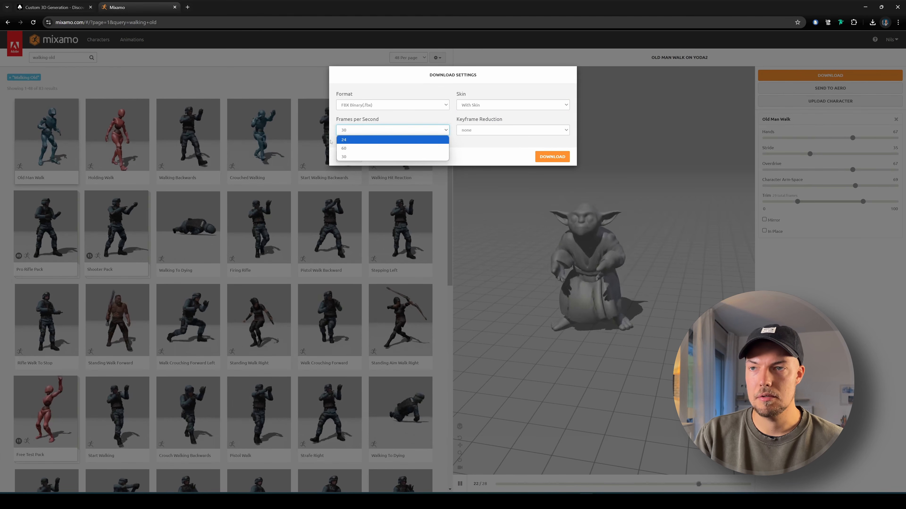
click(350, 130)
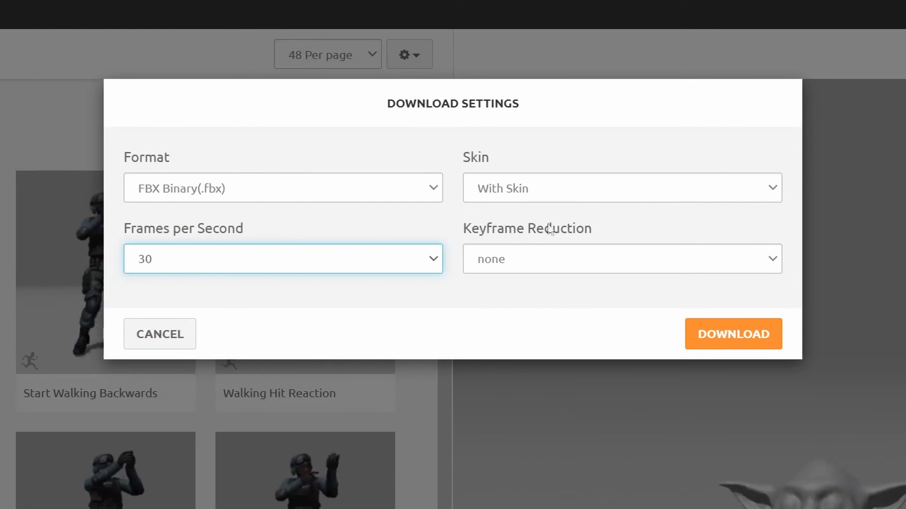
click(750, 340)
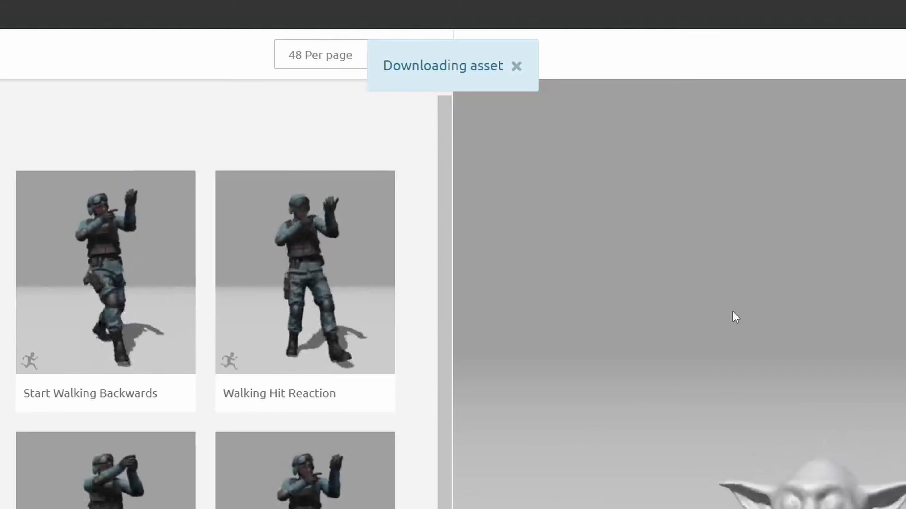